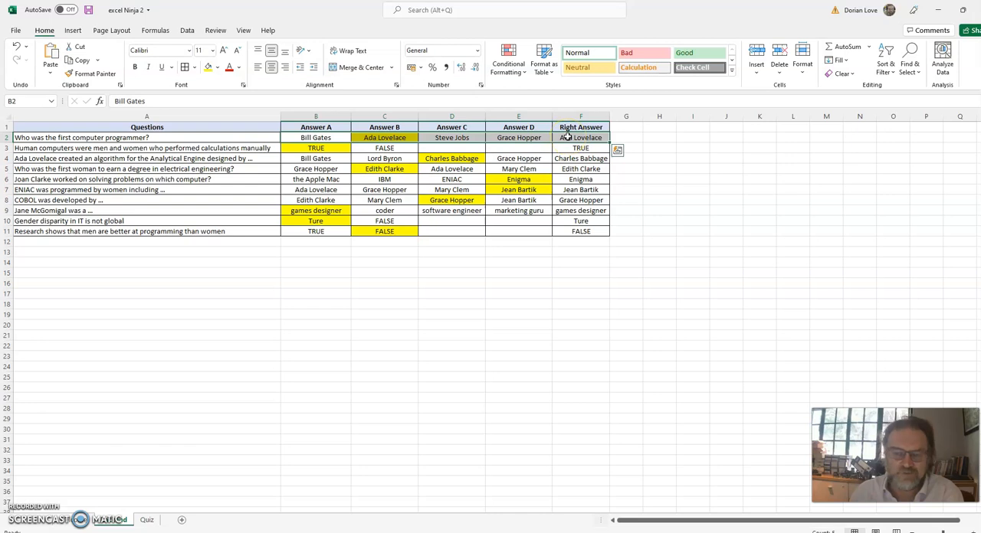
Clear the first question's Right Answer cell F2 and re-enter it as a reference to its highlighted answer, =C2.
{"action": "left_click", "coordinate": [464, 251]}
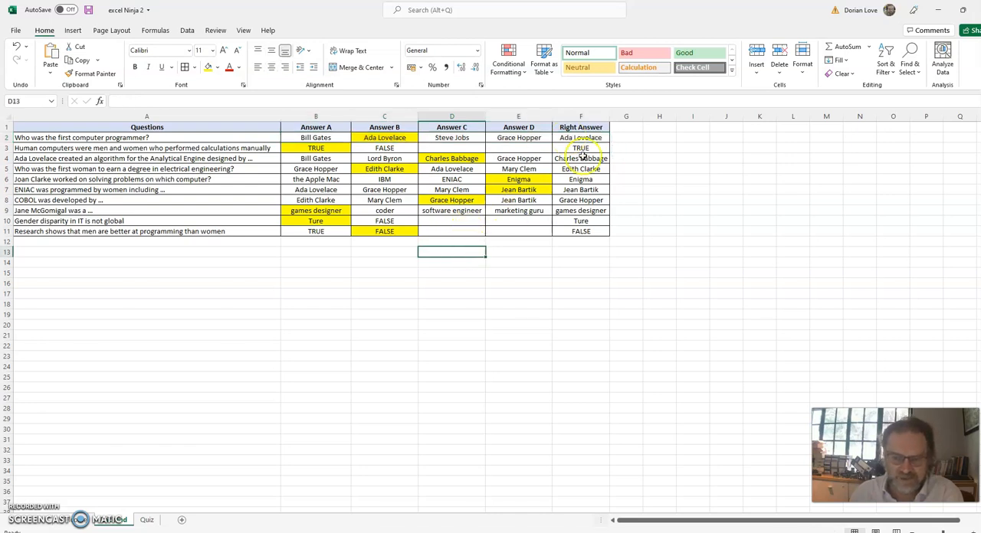
{"action": "left_click", "coordinate": [584, 114]}
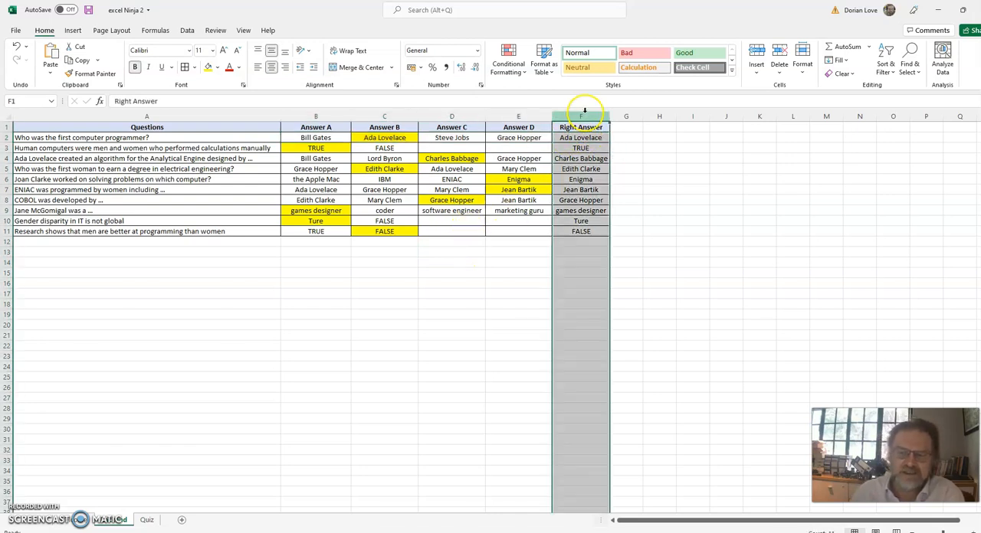
{"action": "left_click", "coordinate": [585, 138]}
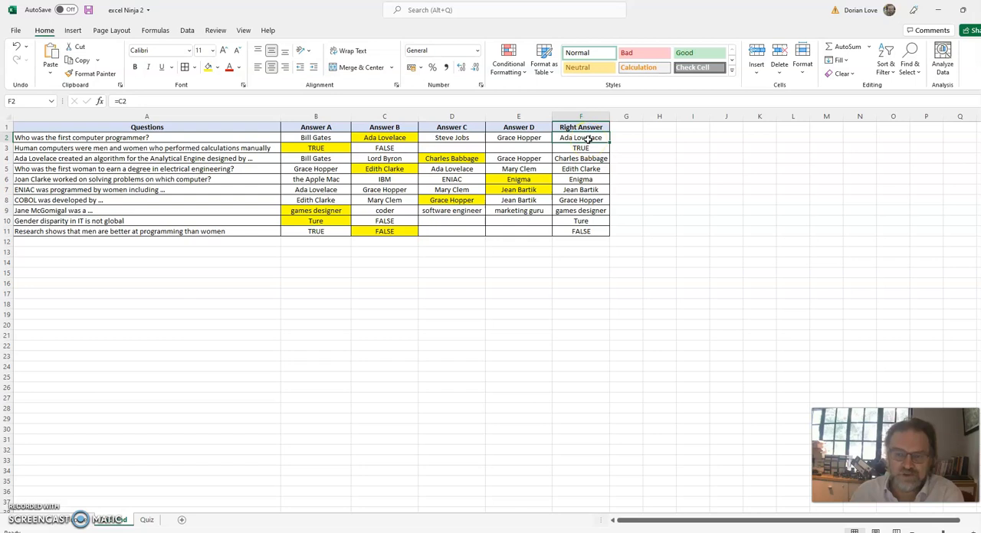
{"action": "key", "text": "Delete"}
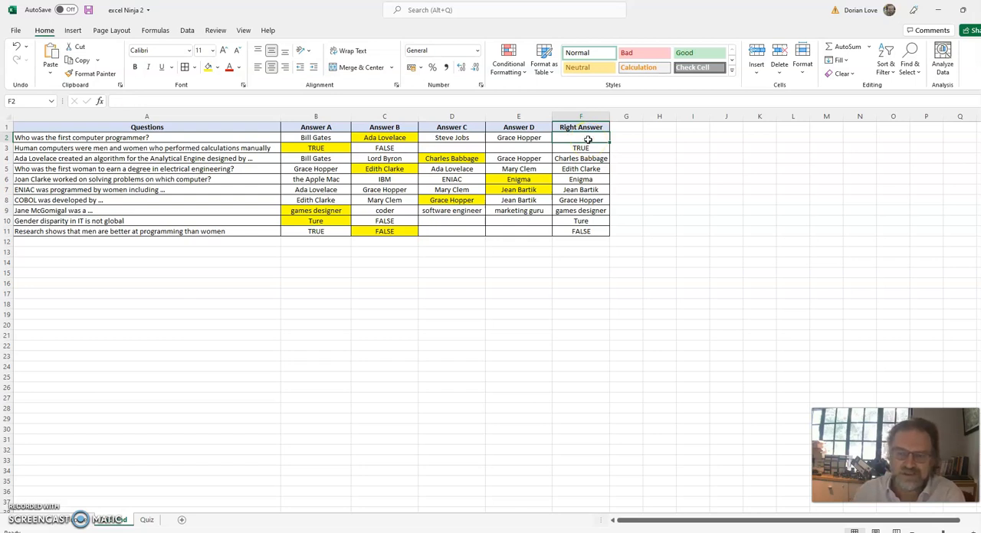
{"action": "type", "text": "="}
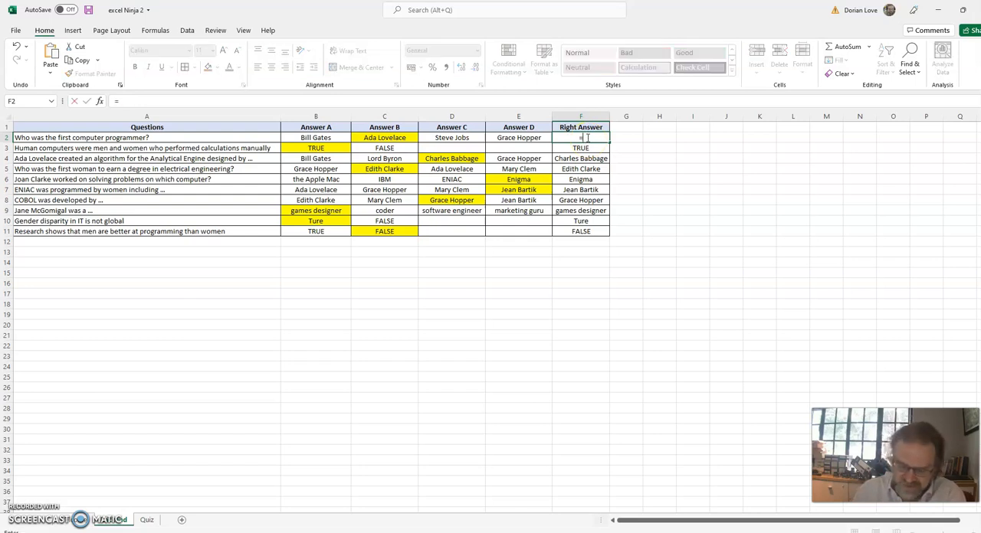
{"action": "left_click", "coordinate": [385, 138]}
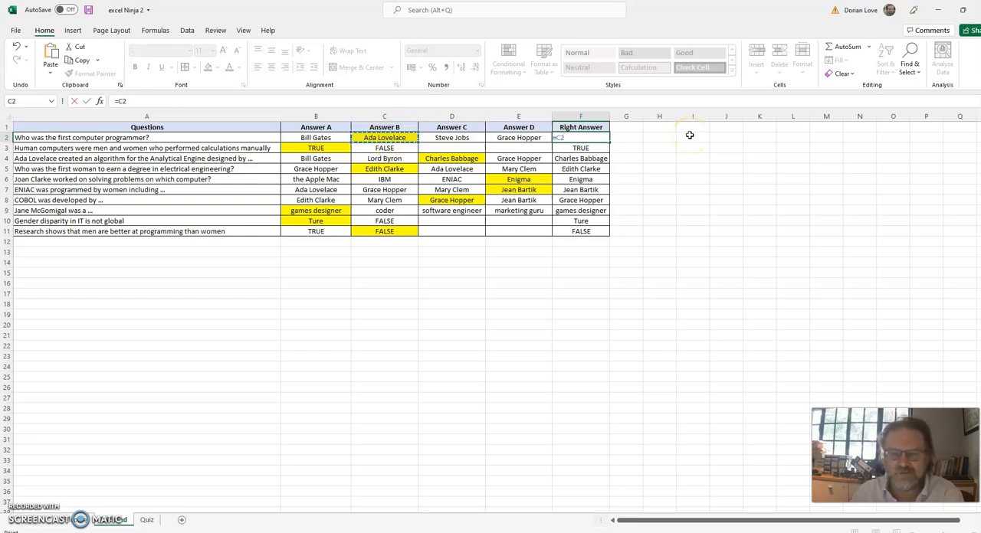
{"action": "key", "text": "Return"}
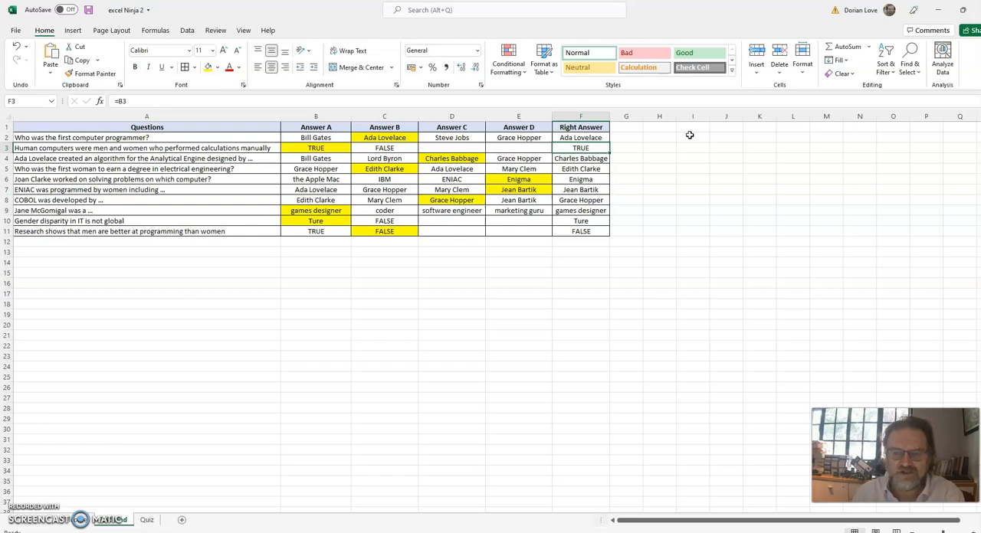
Enter =B3 in F3 as the Right Answer for the second question.
{"action": "type", "text": "="}
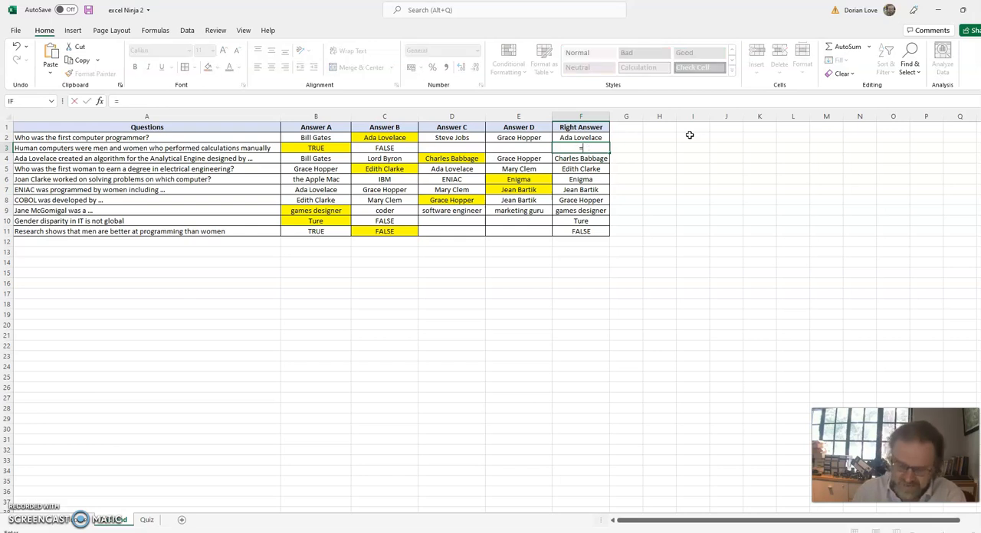
{"action": "left_click", "coordinate": [326, 148]}
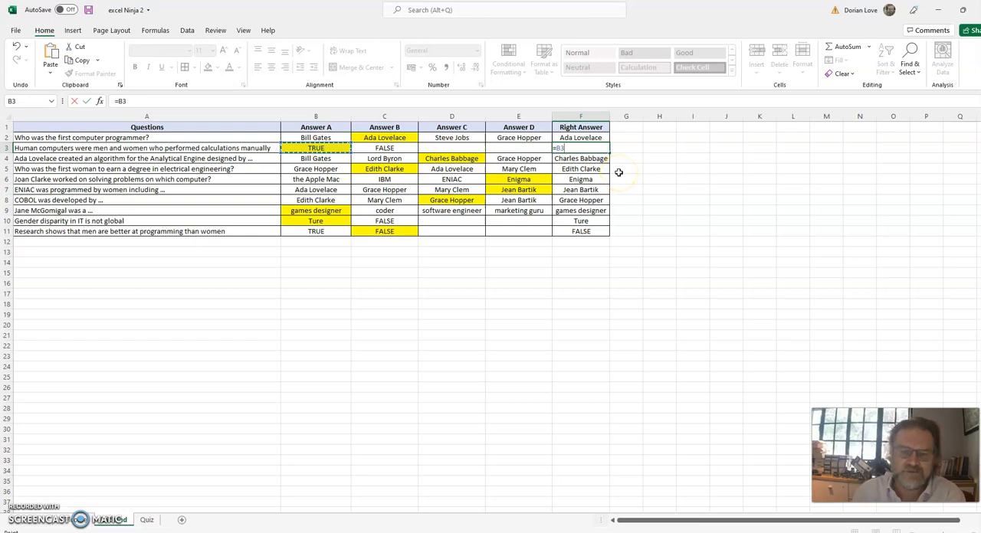
{"action": "key", "text": "Return"}
Correct the misspelt Answer A entry in B10 for the gender disparity question to True.
{"action": "key", "text": "Down"}
{"action": "key", "text": "Down"}
{"action": "key", "text": "Down"}
{"action": "key", "text": "Down"}
{"action": "key", "text": "Down"}
{"action": "key", "text": "Down"}
{"action": "key", "text": "Down"}
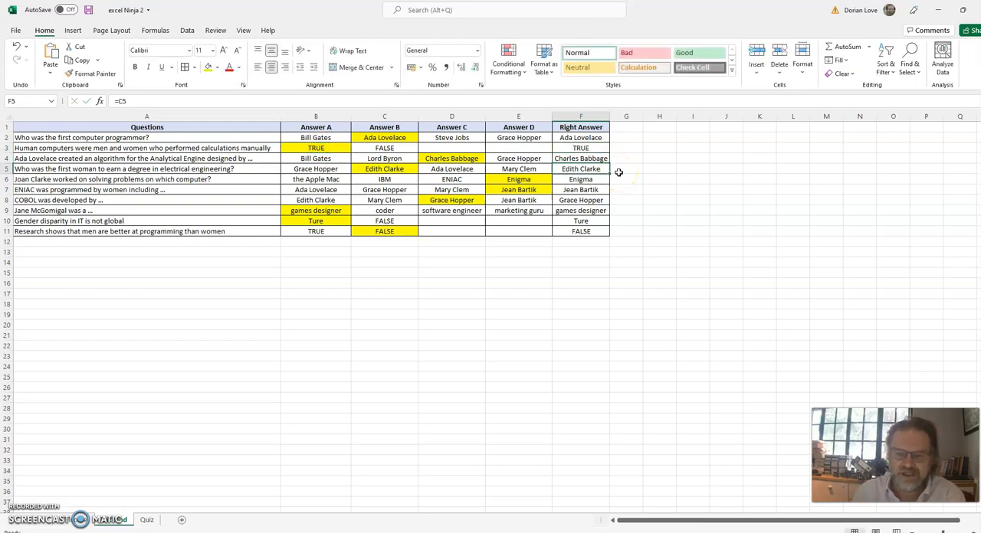
{"action": "key", "text": "Up"}
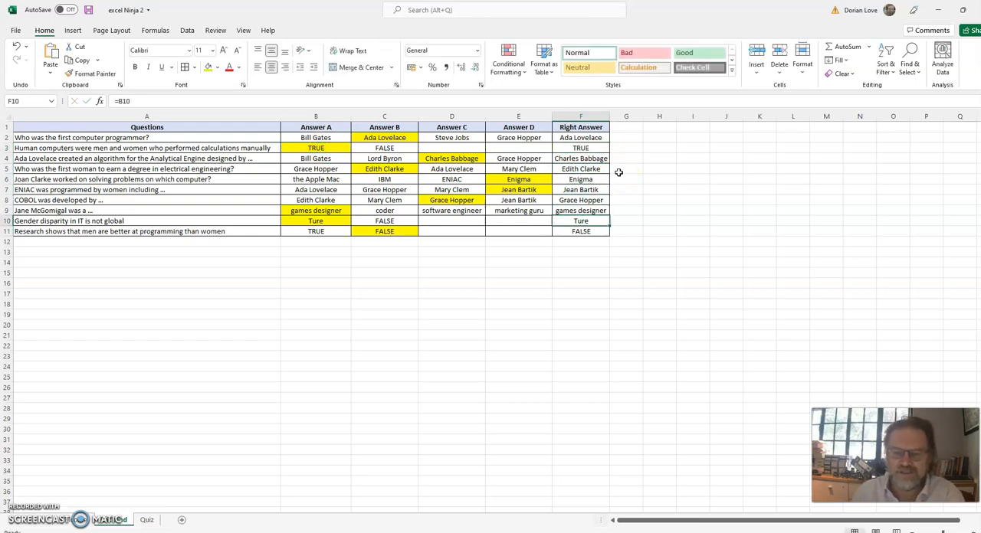
{"action": "key", "text": "Left"}
{"action": "key", "text": "Left"}
{"action": "key", "text": "Left"}
{"action": "key", "text": "Left"}
{"action": "type", "text": "Tr"}
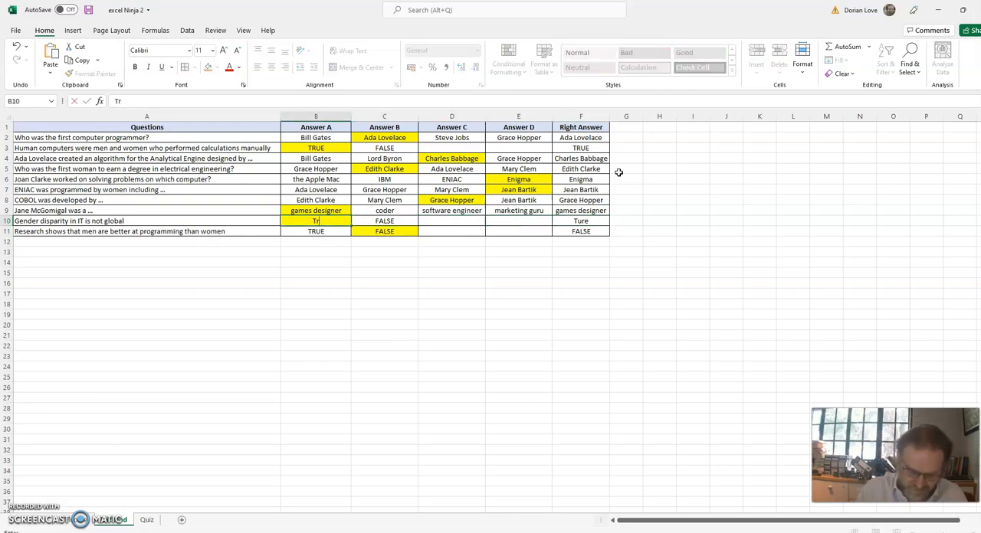
{"action": "type", "text": "ue"}
{"action": "key", "text": "Right"}
{"action": "key", "text": "Right"}
{"action": "key", "text": "Right"}
{"action": "key", "text": "Right"}
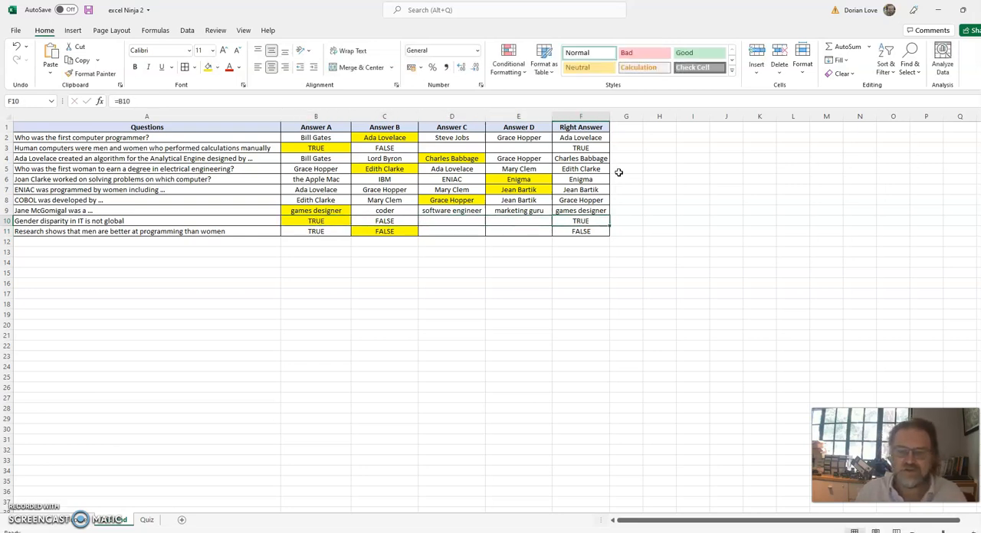
{"action": "key", "text": "Left"}
{"action": "key", "text": "Left"}
{"action": "key", "text": "Left"}
{"action": "key", "text": "Left"}
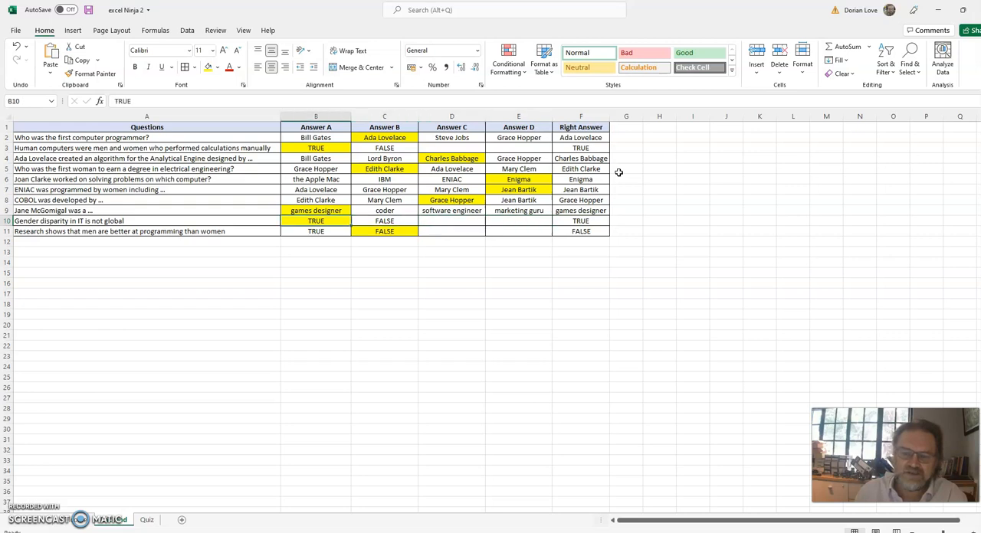
{"action": "key", "text": "Down"}
{"action": "key", "text": "Right"}
{"action": "key", "text": "Right"}
{"action": "key", "text": "Right"}
{"action": "key", "text": "Right"}
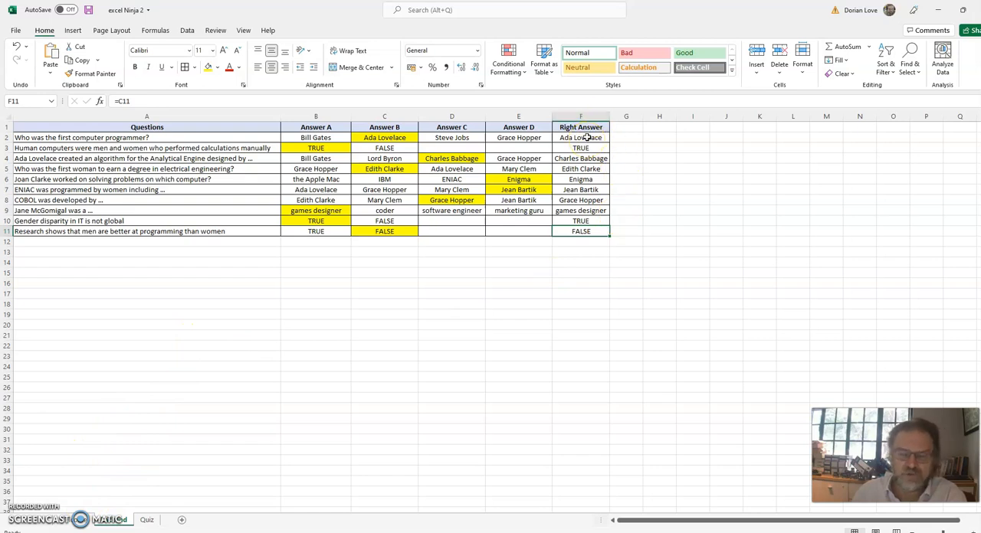
On the Quiz sheet, search for the IF function and insert it in cell C2 under Right or Wrong?
{"action": "left_click", "coordinate": [146, 518]}
{"action": "left_click", "coordinate": [286, 143]}
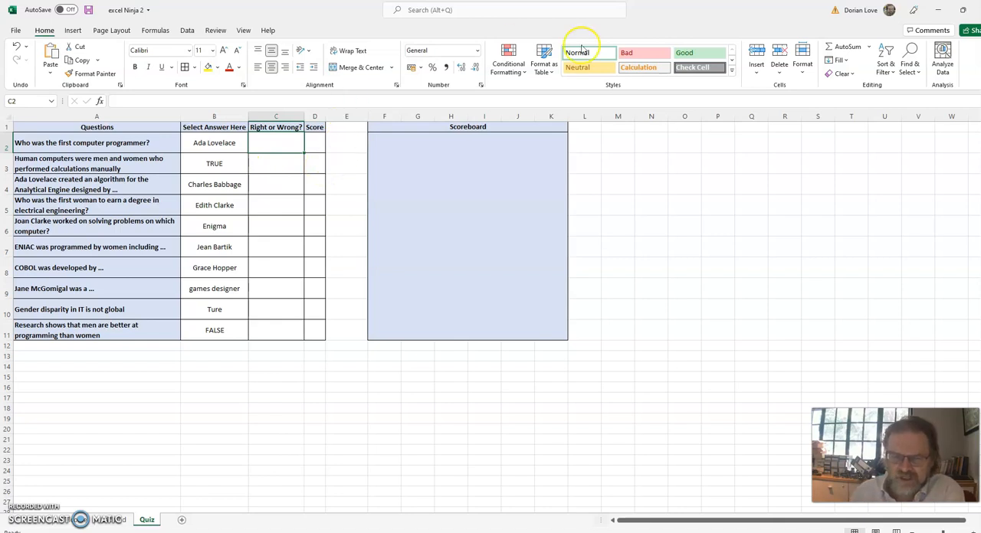
{"action": "left_click", "coordinate": [871, 48]}
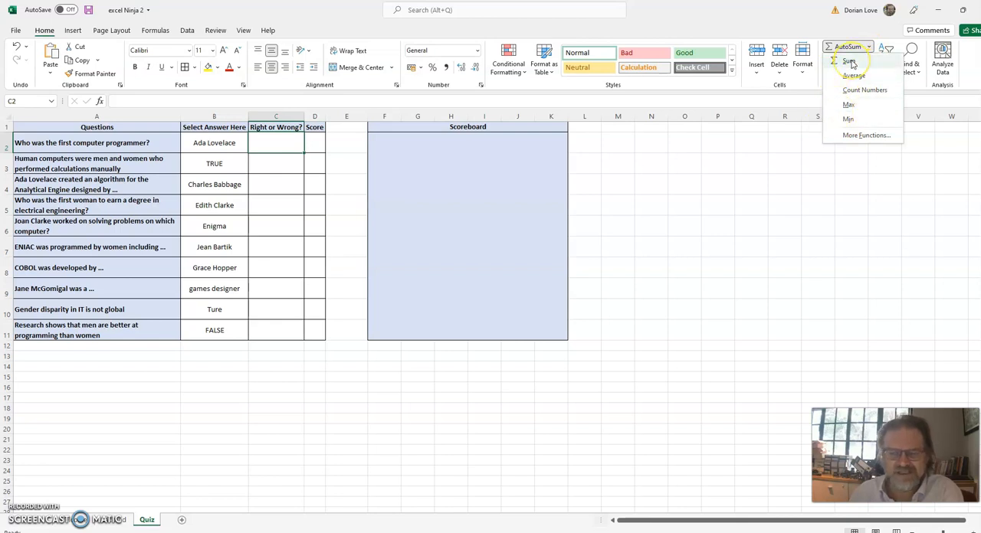
{"action": "left_click", "coordinate": [855, 136]}
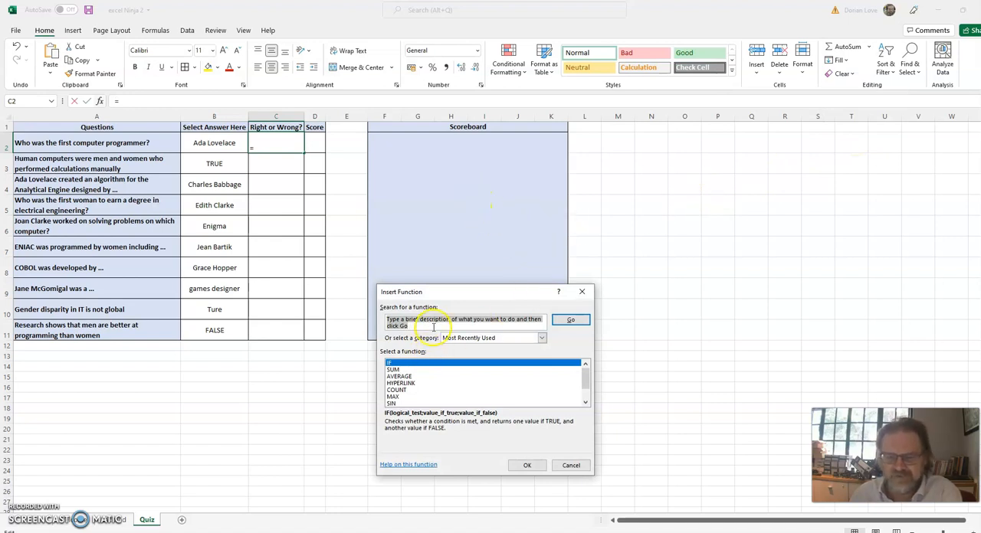
{"action": "left_click", "coordinate": [397, 365]}
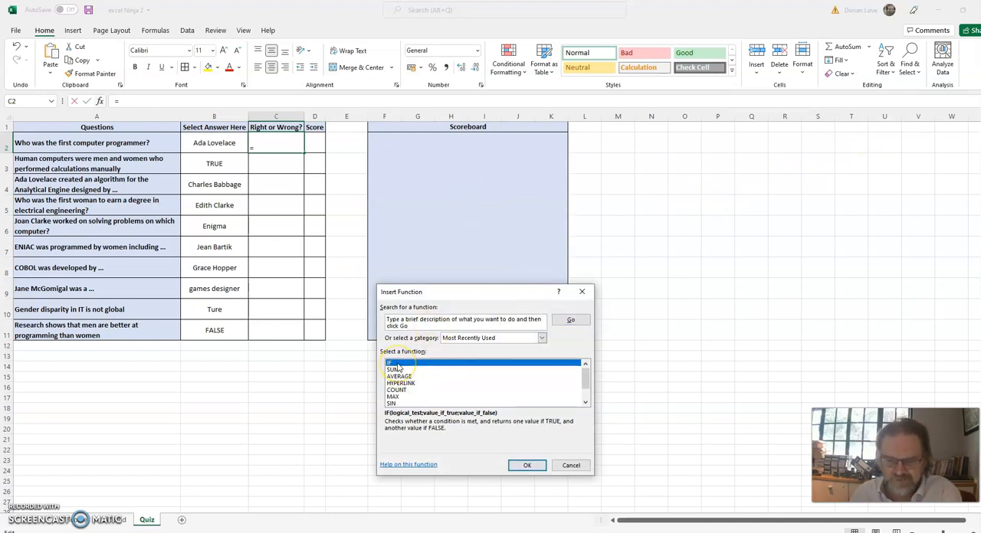
{"action": "left_click", "coordinate": [425, 322]}
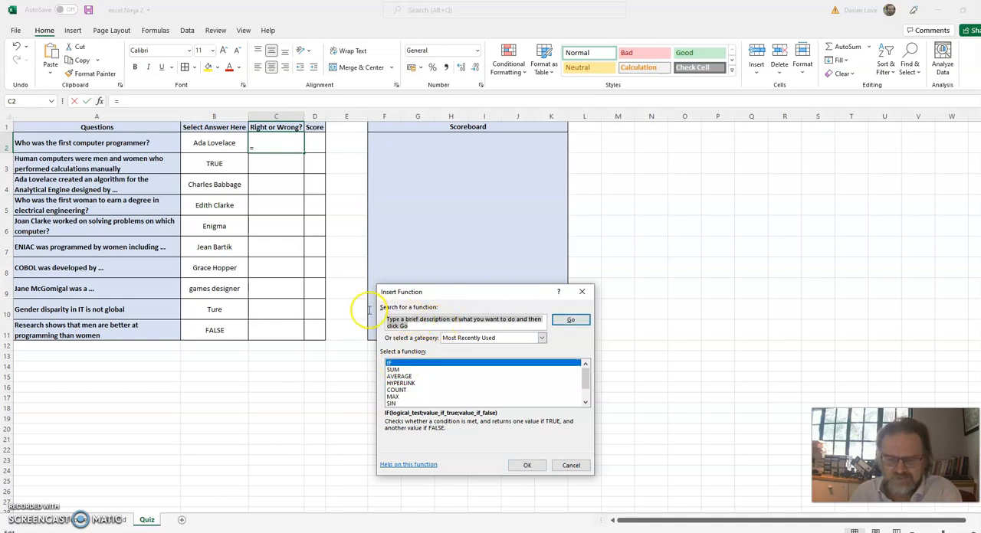
{"action": "type", "text": "if"}
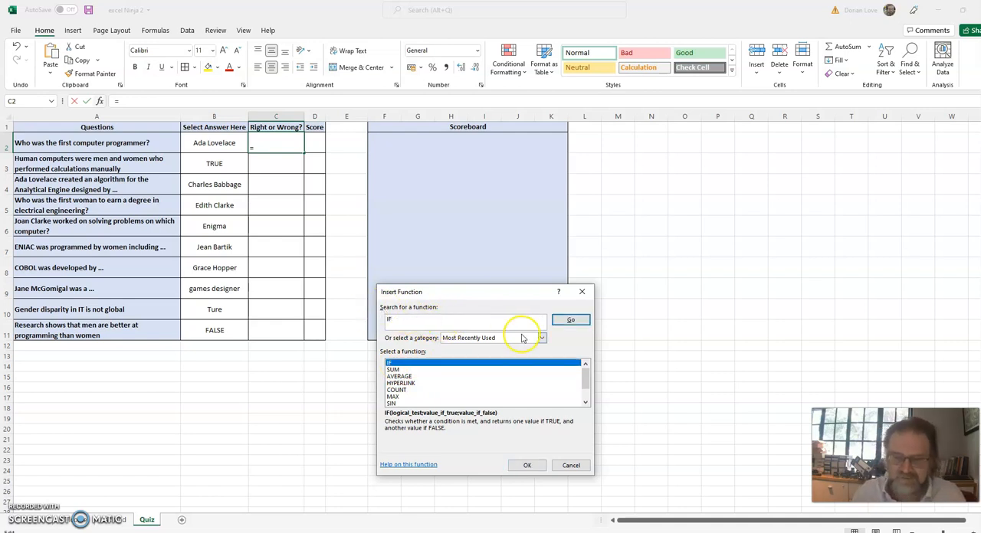
{"action": "left_click", "coordinate": [570, 320]}
{"action": "left_click", "coordinate": [388, 365]}
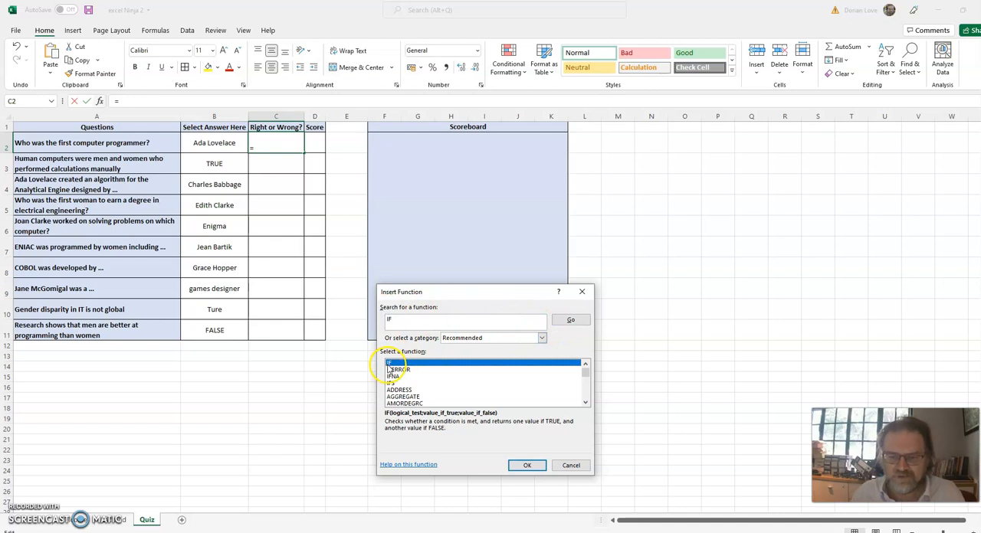
{"action": "left_click", "coordinate": [527, 467]}
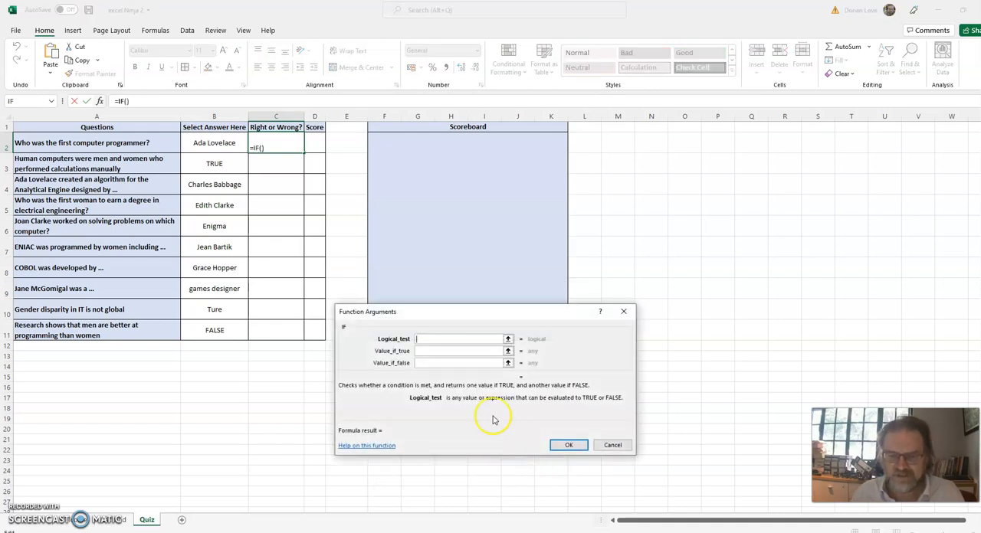
Set the IF function's value if true to Right and its value if false to Wrong.
{"action": "left_click_drag", "start_coordinate": [449, 317], "coordinate": [487, 162]}
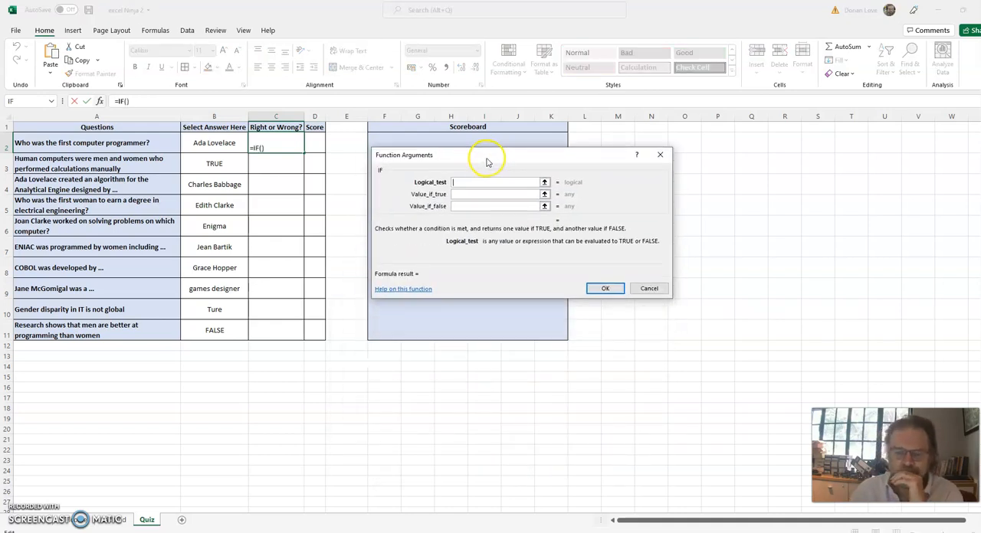
{"action": "left_click", "coordinate": [467, 193]}
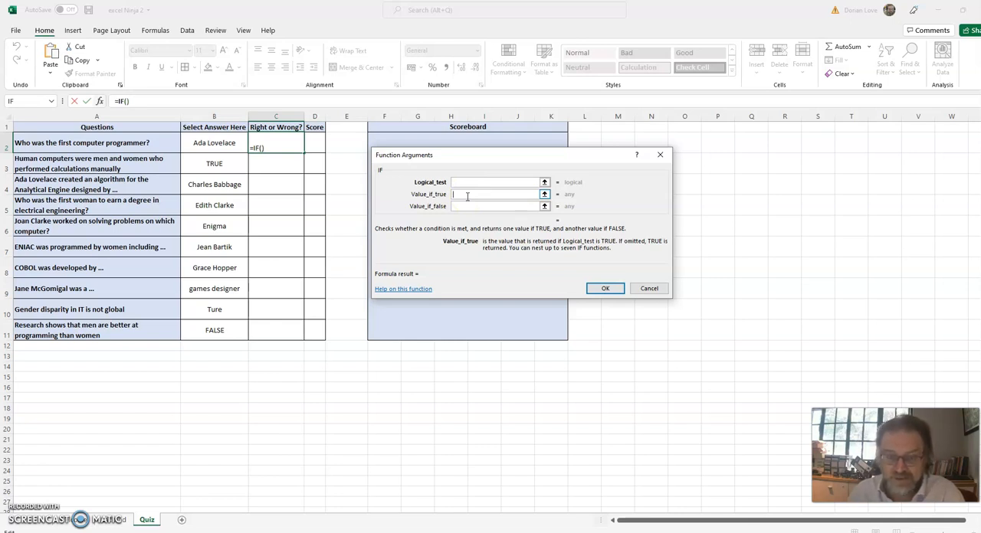
{"action": "type", "text": "Right"}
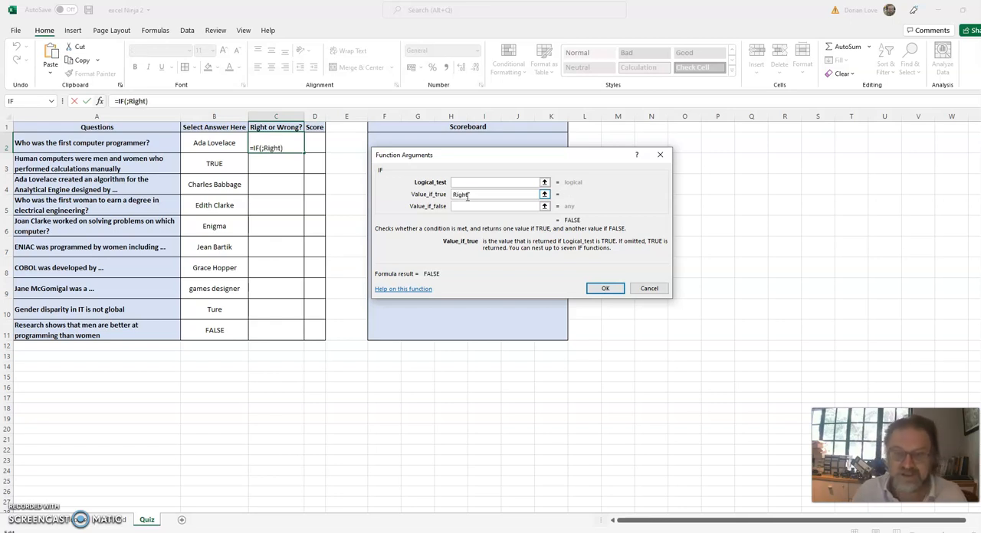
{"action": "left_click", "coordinate": [467, 207]}
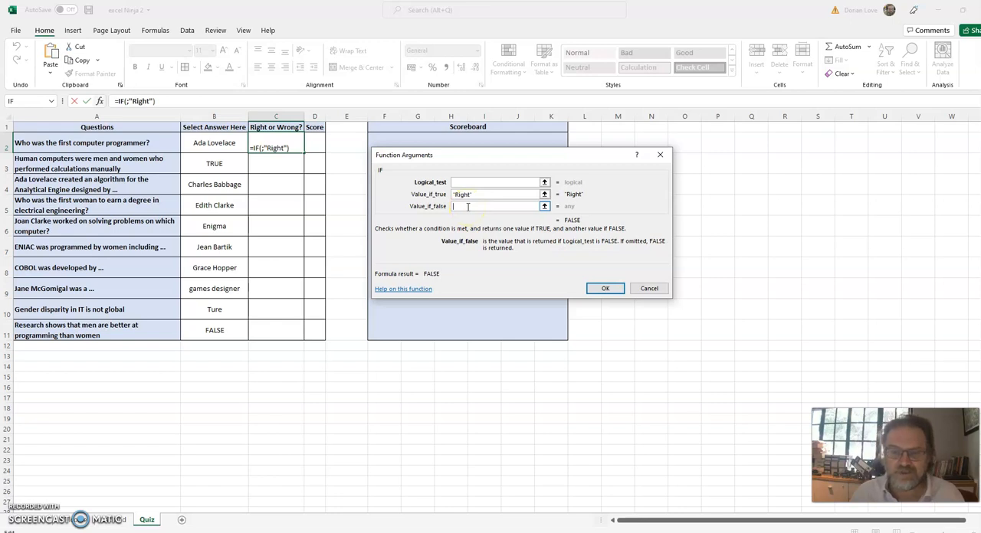
{"action": "type", "text": "Wrong"}
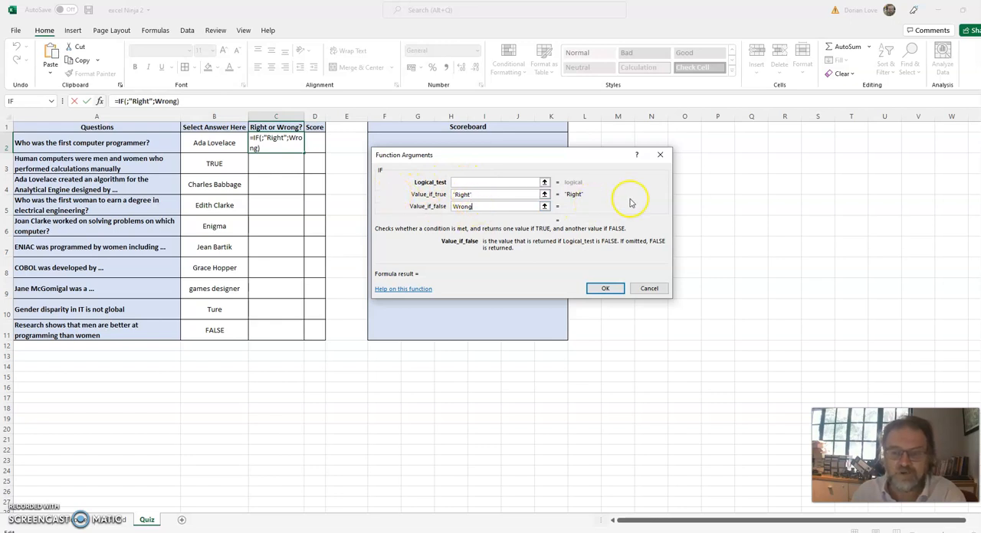
Set the logical test to B2=Backend!F2, comparing the selected answer with the Right Answer, and complete the formula in C2.
{"action": "left_click", "coordinate": [469, 182]}
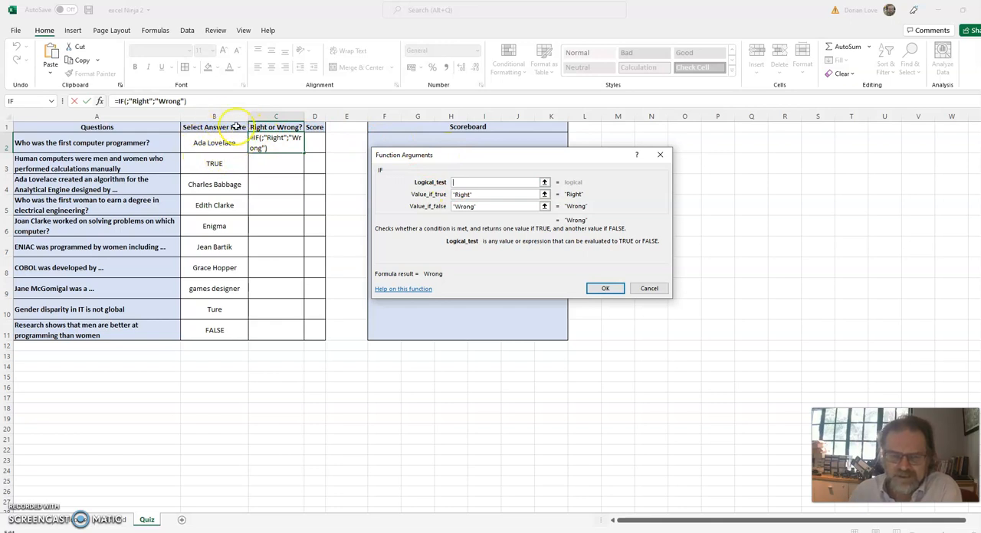
{"action": "left_click", "coordinate": [215, 143]}
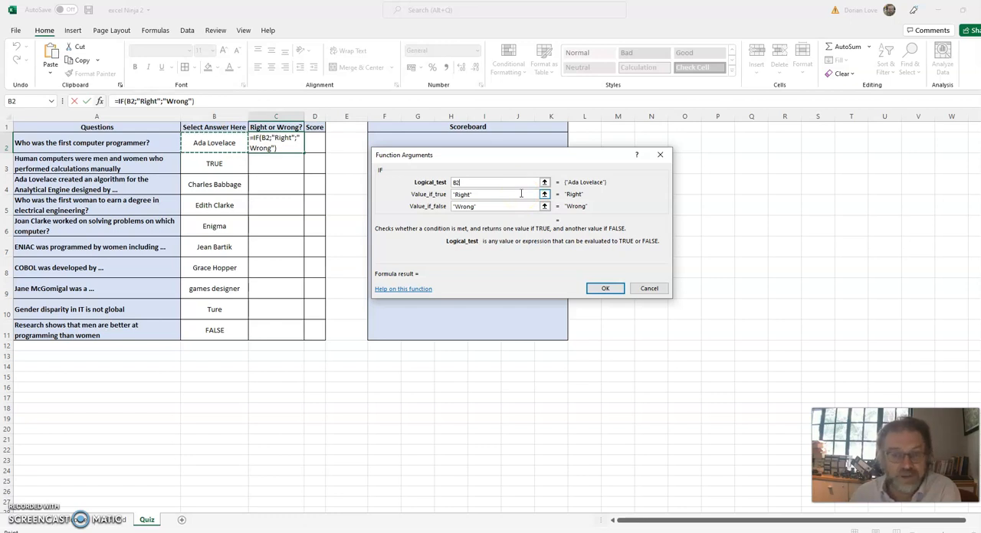
{"action": "type", "text": "="}
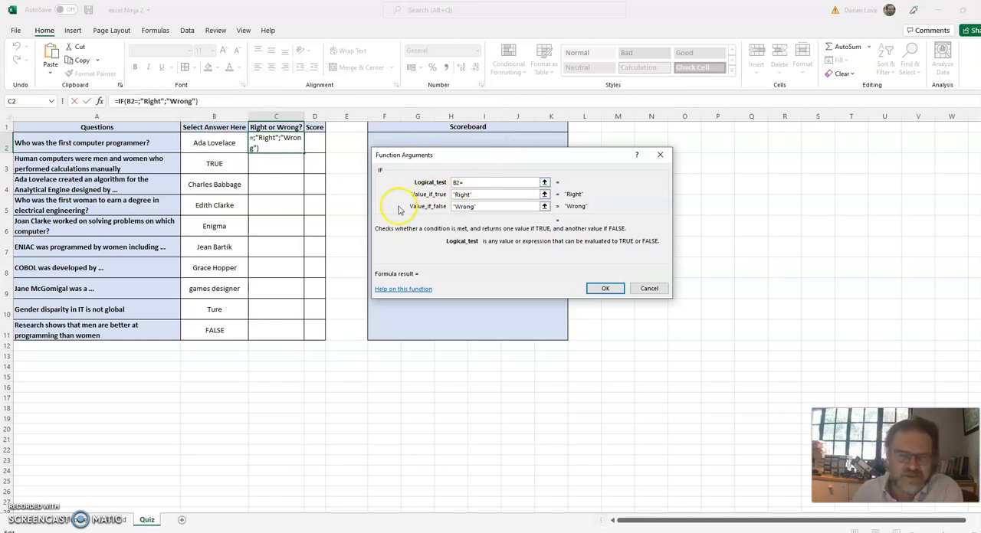
{"action": "left_click", "coordinate": [119, 523]}
{"action": "left_click_drag", "start_coordinate": [578, 159], "coordinate": [608, 292]}
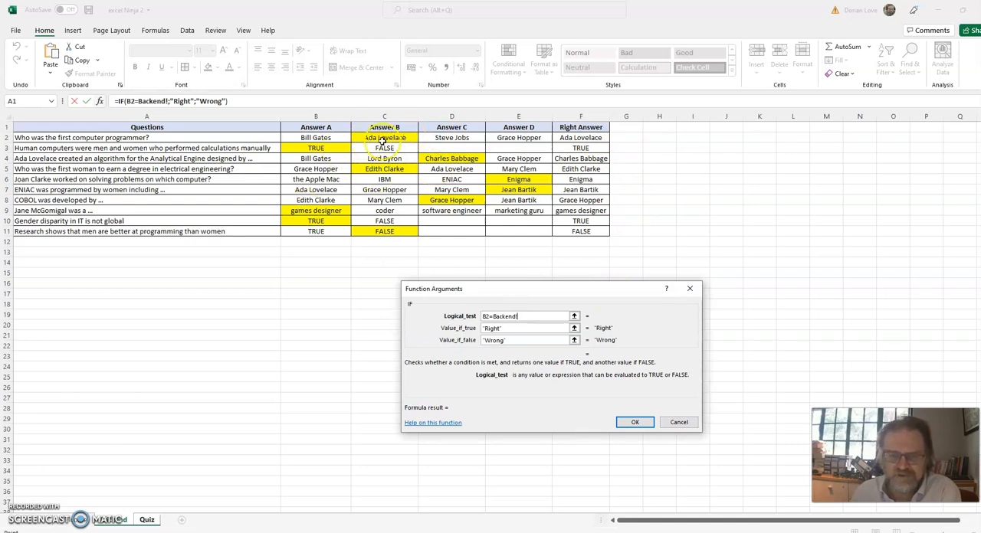
{"action": "left_click", "coordinate": [577, 137]}
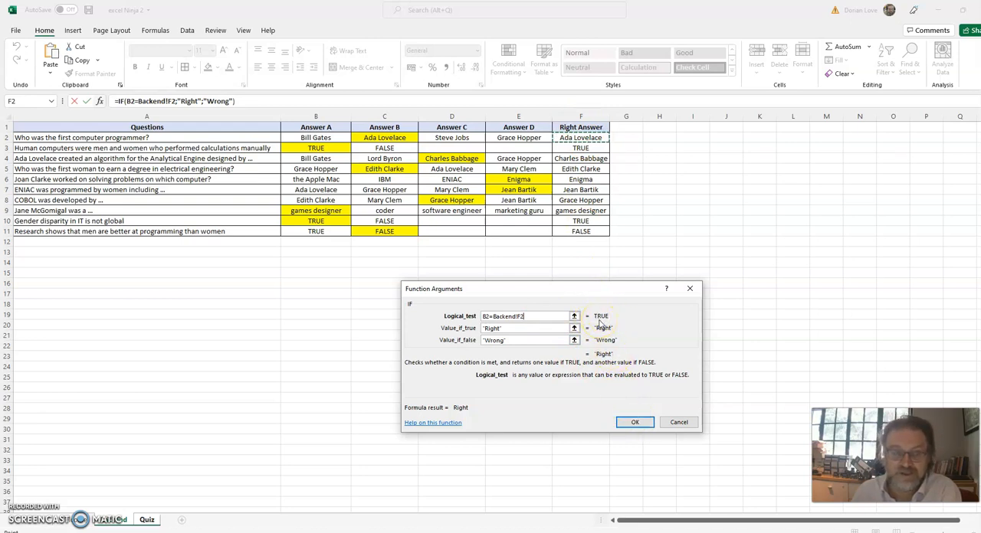
{"action": "left_click", "coordinate": [630, 421]}
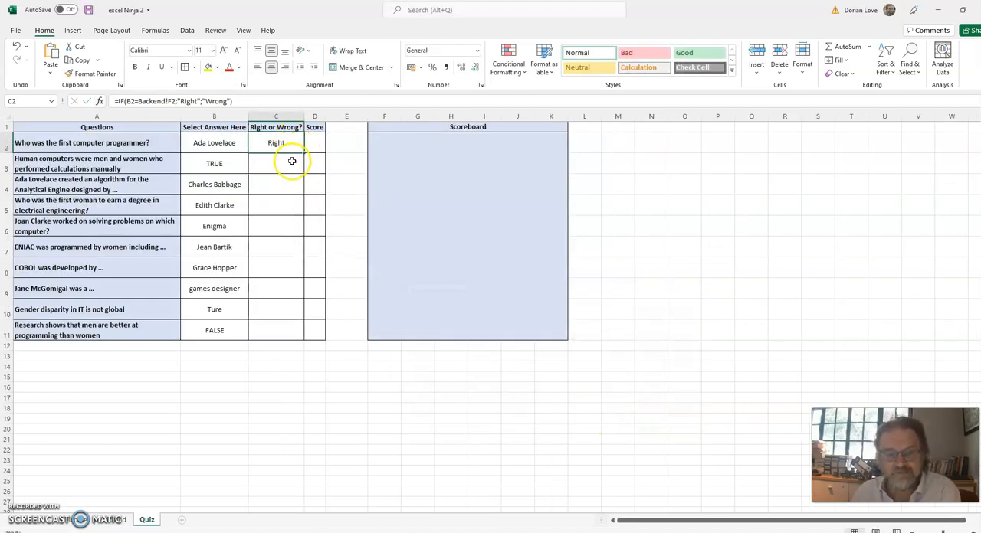
Insert the IF function in cell C3 for the human computers question.
{"action": "left_click", "coordinate": [291, 164]}
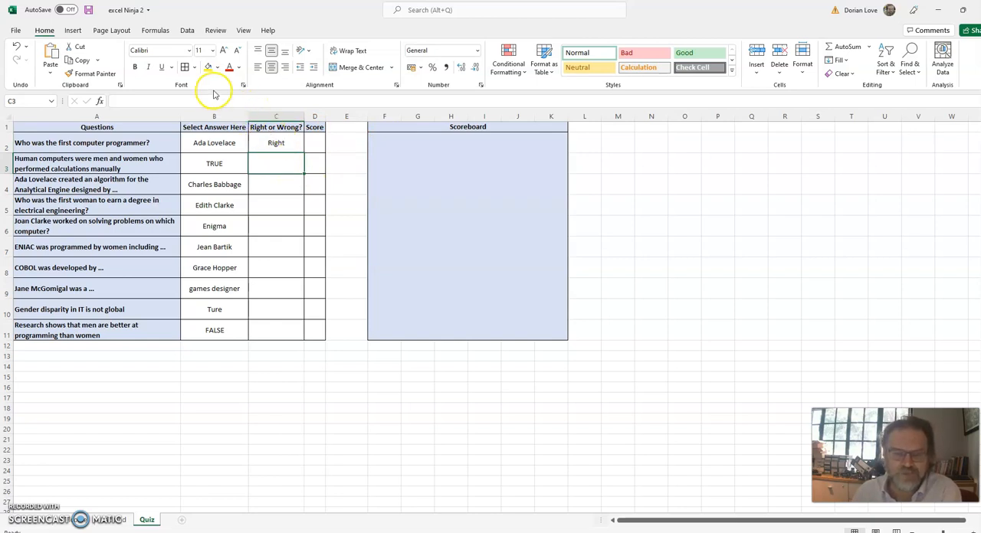
{"action": "left_click", "coordinate": [870, 47]}
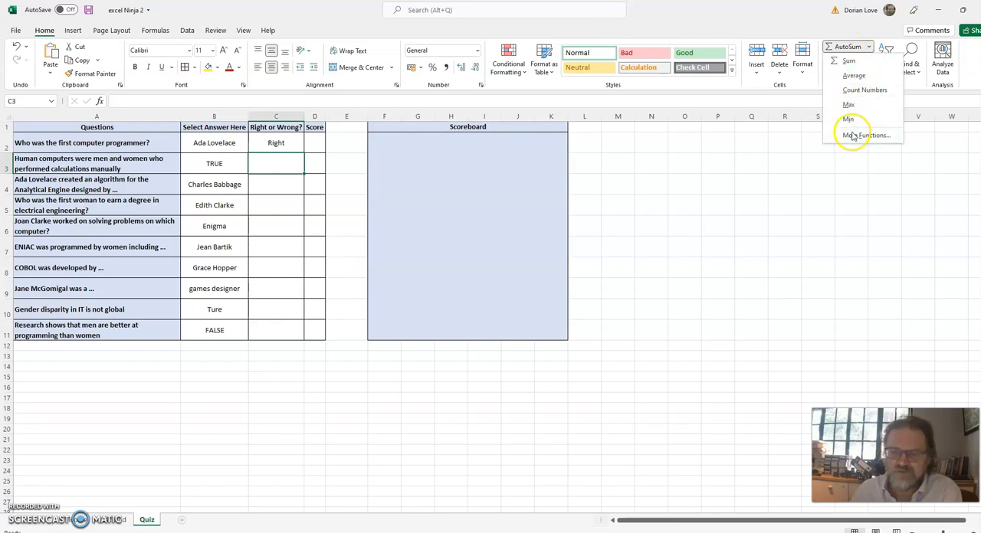
{"action": "left_click", "coordinate": [102, 102]}
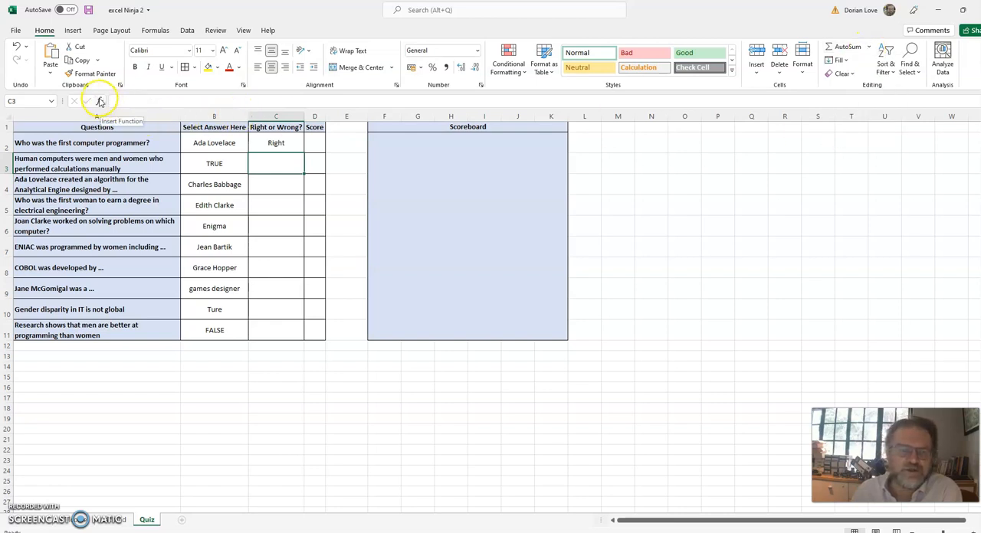
{"action": "left_click", "coordinate": [101, 103]}
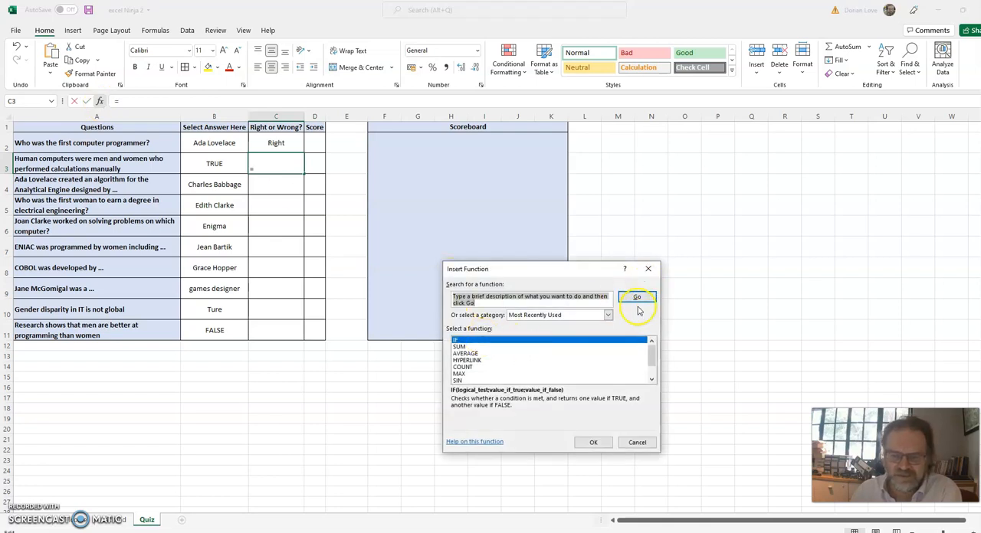
{"action": "double_click", "coordinate": [552, 341]}
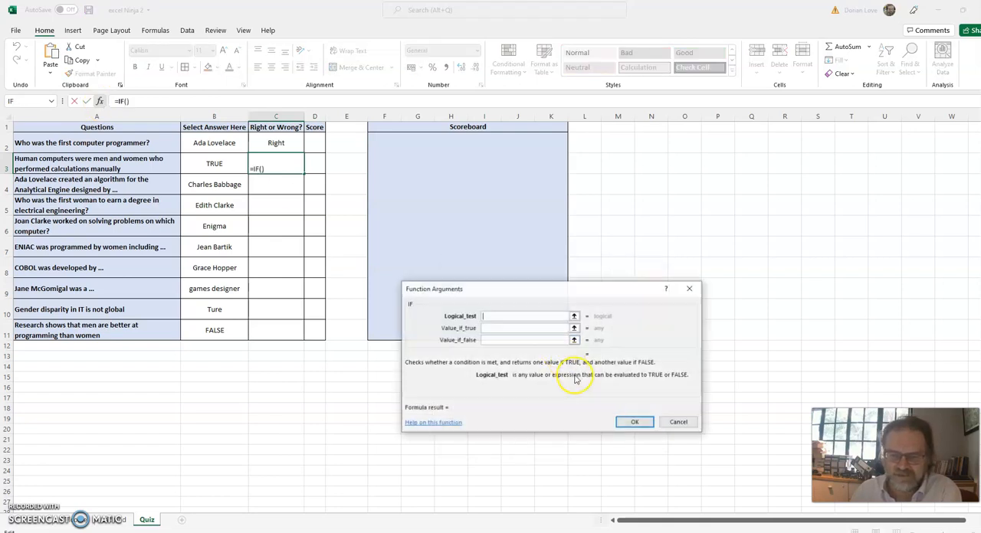
{"action": "left_click_drag", "start_coordinate": [543, 290], "coordinate": [581, 132]}
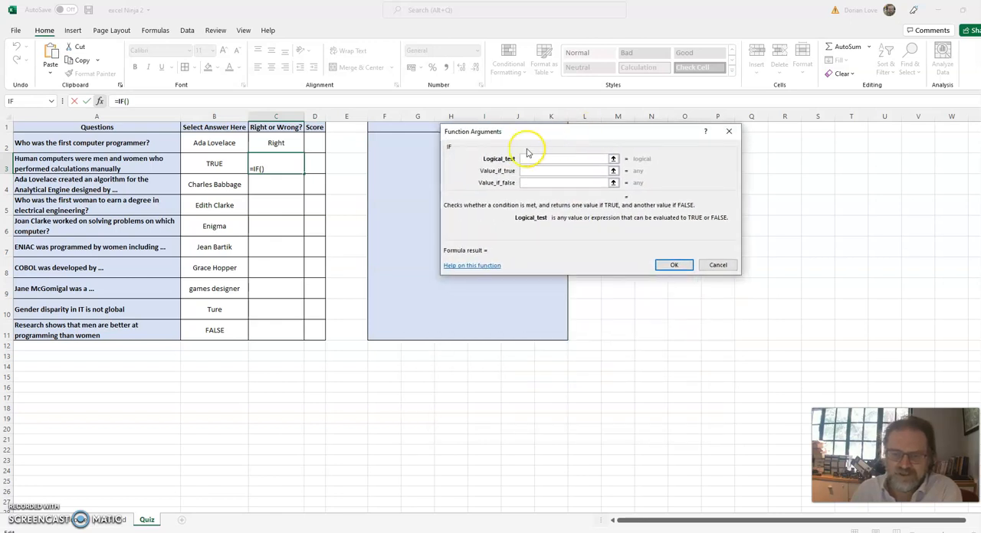
Set the IF function's logical test to B3=Backend!F3, comparing the selected answer with its Right Answer.
{"action": "left_click", "coordinate": [214, 162]}
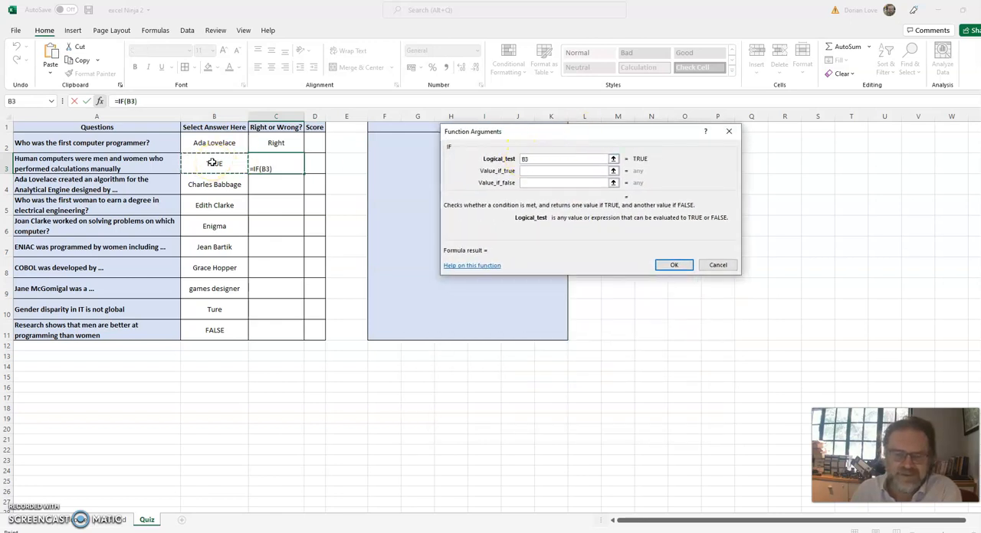
{"action": "type", "text": "="}
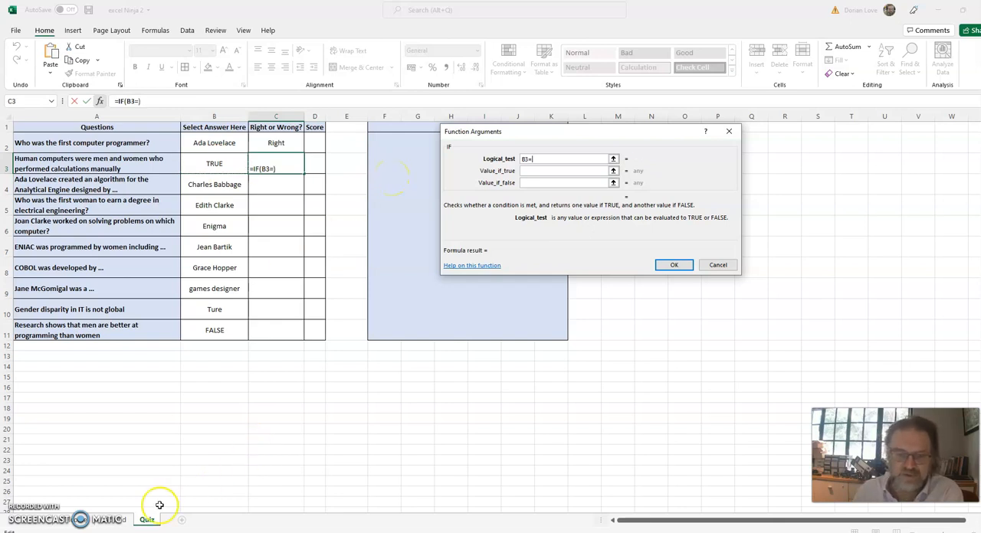
{"action": "left_click", "coordinate": [121, 524]}
{"action": "left_click_drag", "start_coordinate": [515, 134], "coordinate": [489, 244]}
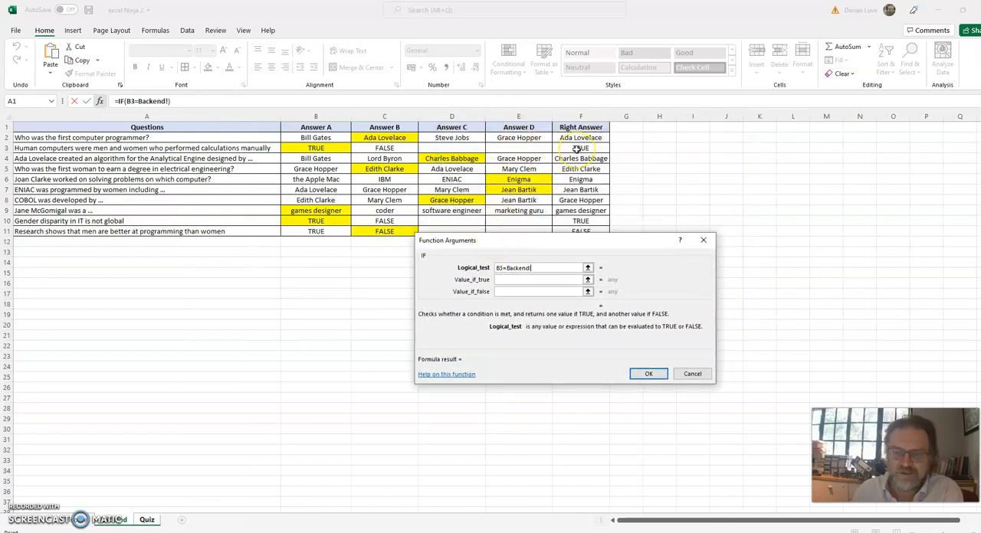
{"action": "left_click", "coordinate": [648, 373]}
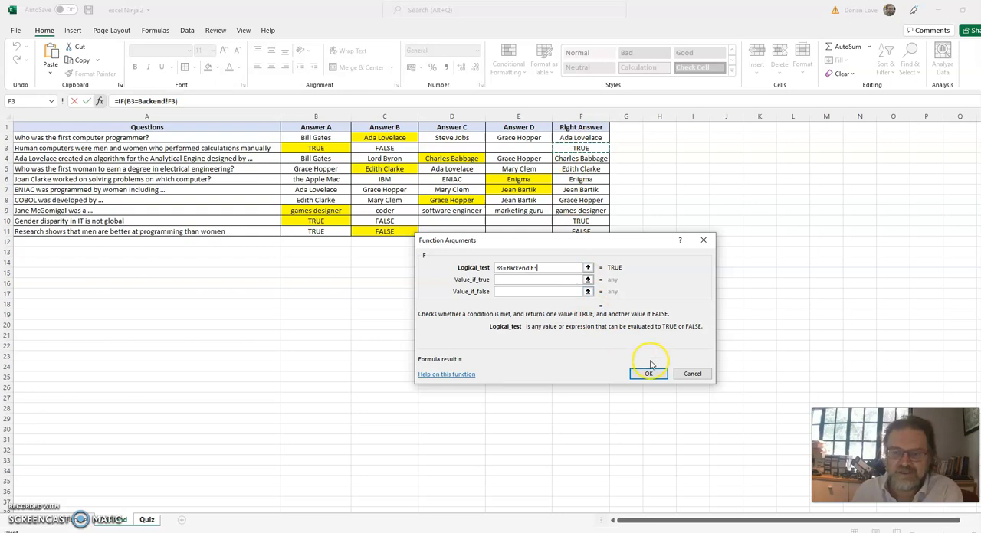
Set the value if true to Right and the value if false to Wrong, completing the formula in C3.
{"action": "left_click", "coordinate": [551, 279]}
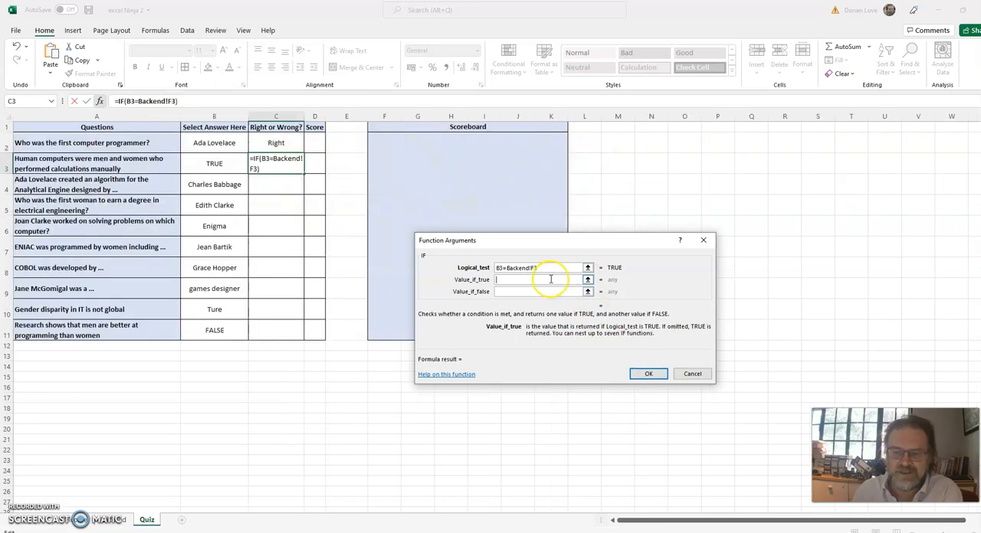
{"action": "left_click", "coordinate": [546, 291]}
{"action": "type", "text": "Wrong"}
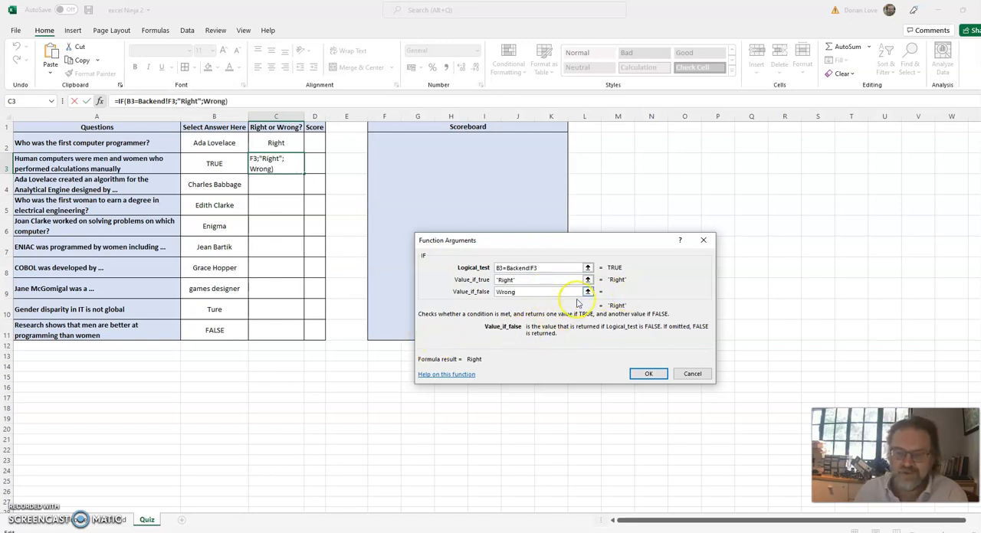
{"action": "key", "text": "Return"}
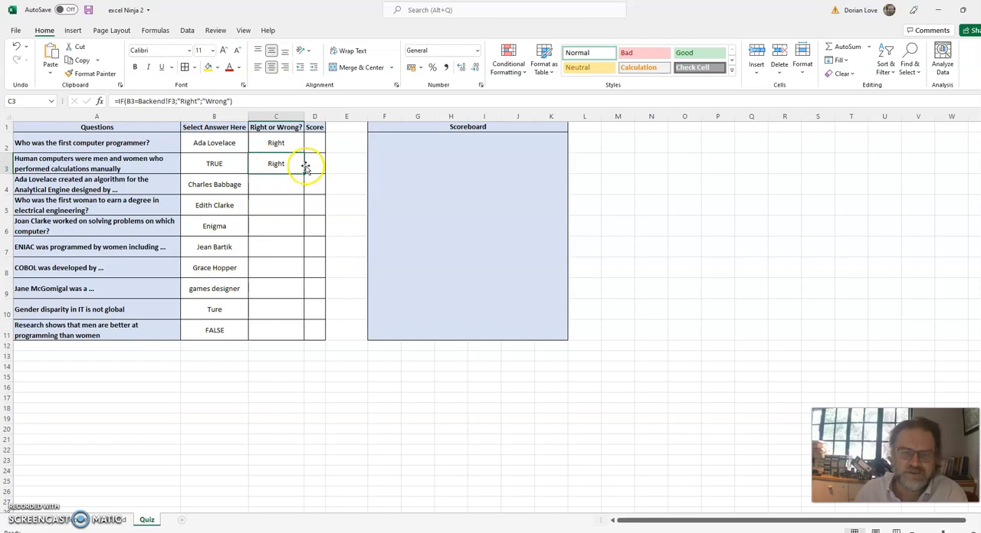
Test the marking in row 2 by choosing Bill Gates, Steve Jobs and Grace Hopper in B2, and restore the answer Ada Lovelace.
{"action": "left_click", "coordinate": [233, 142]}
{"action": "left_click", "coordinate": [252, 148]}
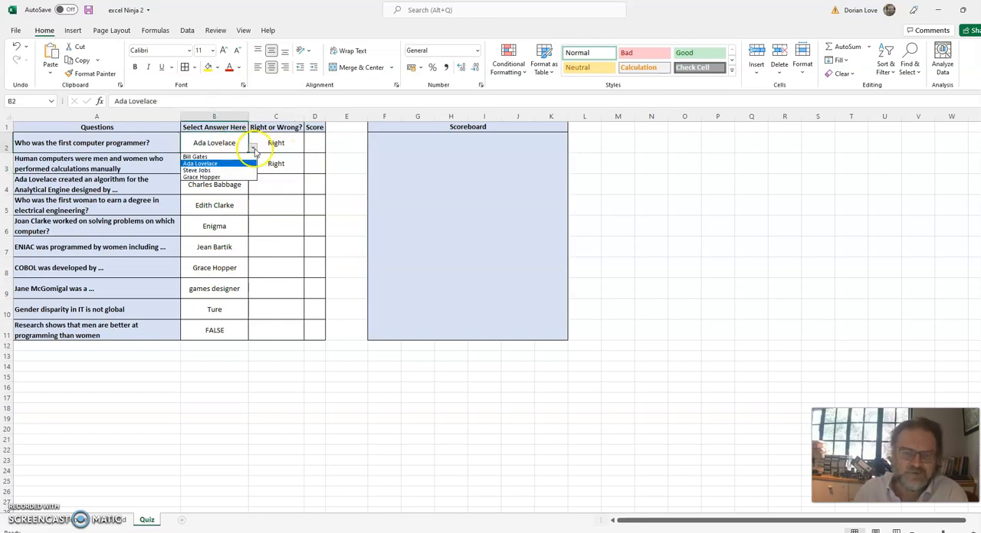
{"action": "left_click", "coordinate": [230, 158]}
{"action": "left_click", "coordinate": [252, 147]}
{"action": "left_click", "coordinate": [214, 171]}
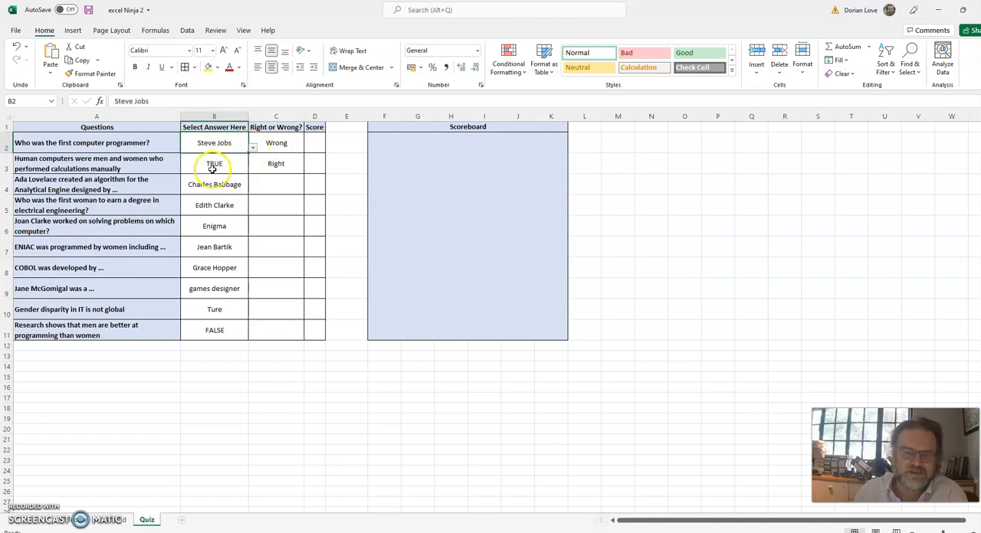
{"action": "left_click", "coordinate": [253, 148]}
{"action": "left_click", "coordinate": [244, 174]}
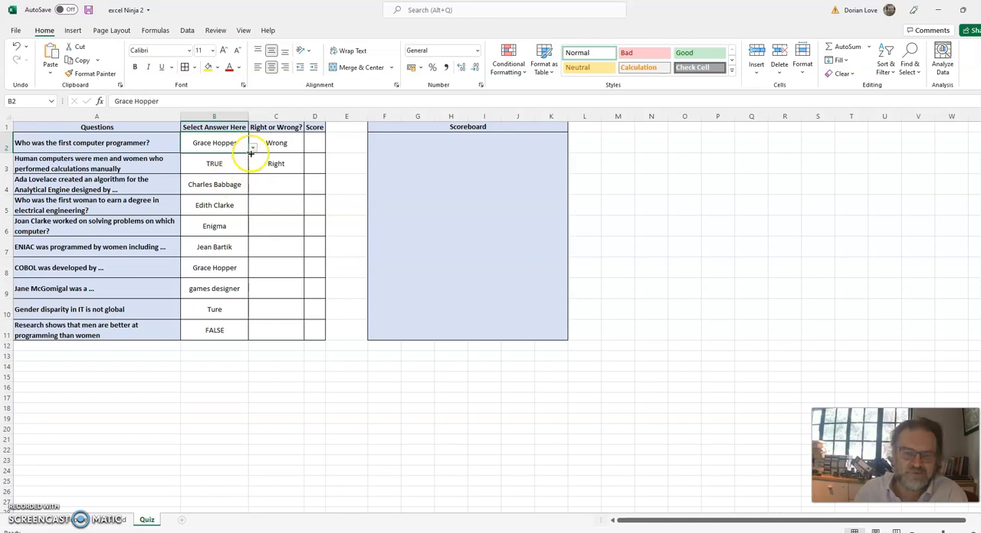
{"action": "left_click", "coordinate": [252, 147]}
{"action": "left_click", "coordinate": [240, 164]}
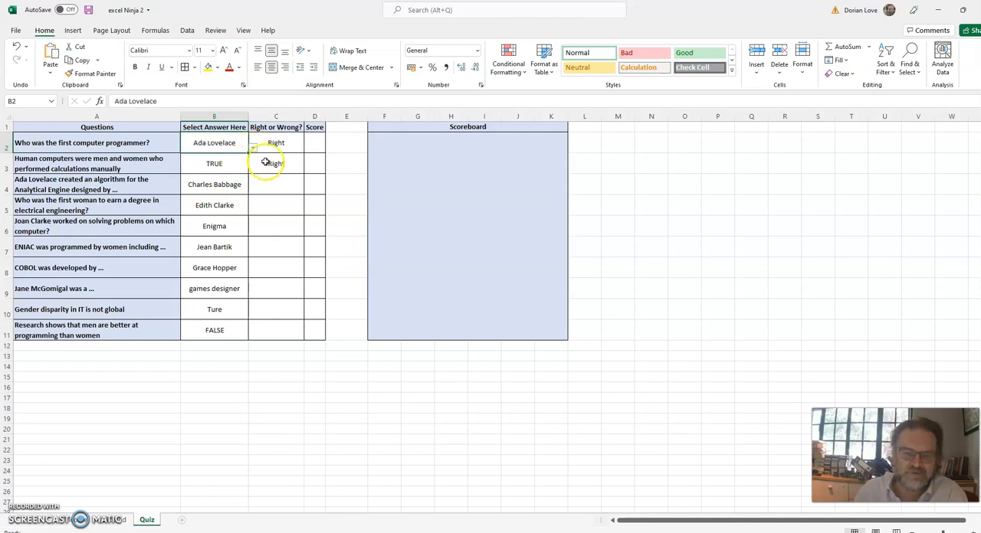
Fill the IF formula from C3 down through C11 in the Right or Wrong? column.
{"action": "left_click", "coordinate": [266, 162]}
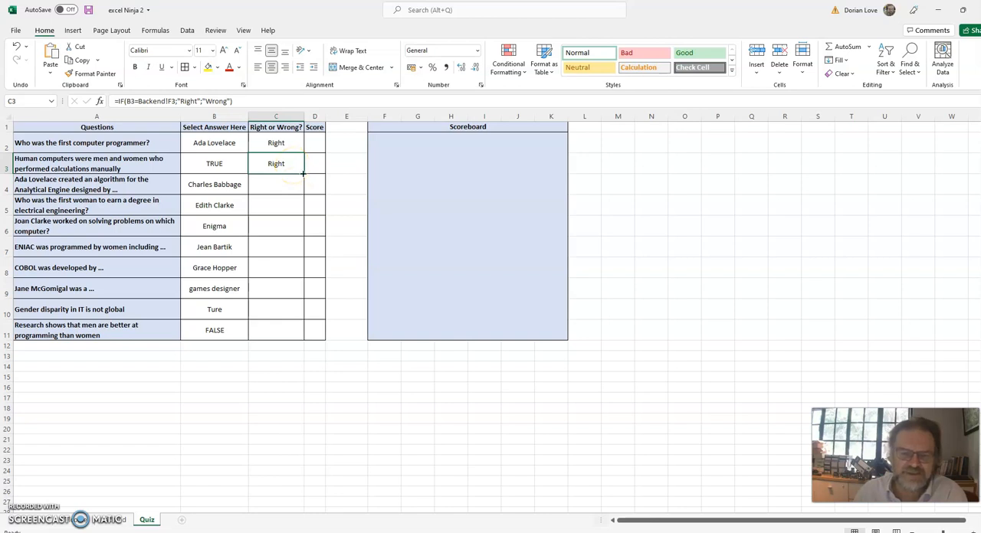
{"action": "left_click_drag", "start_coordinate": [303, 174], "coordinate": [306, 337]}
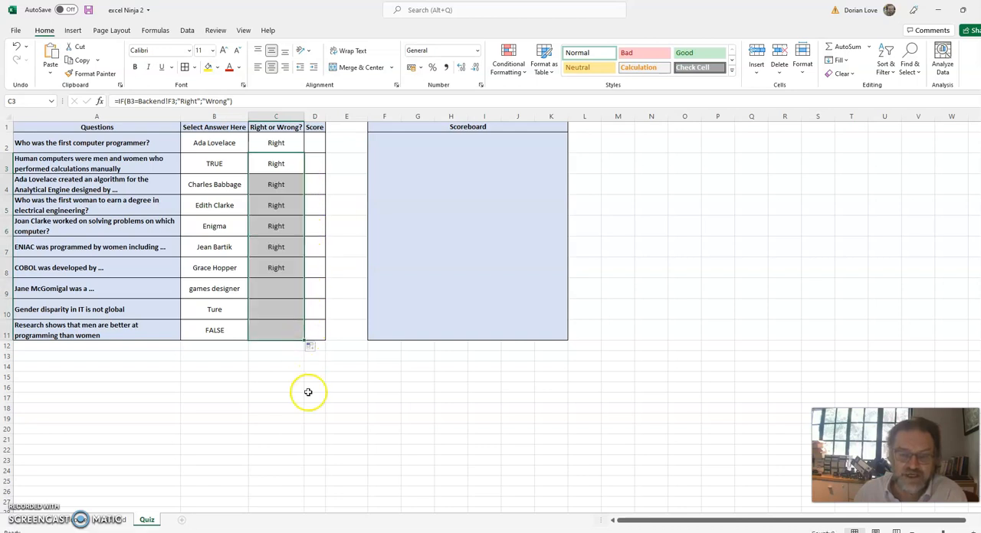
{"action": "left_click", "coordinate": [238, 394]}
Replace the outdated answer to the gender disparity question in B10 with TRUE, and switch it to FALSE to test the marking.
{"action": "left_click", "coordinate": [225, 310]}
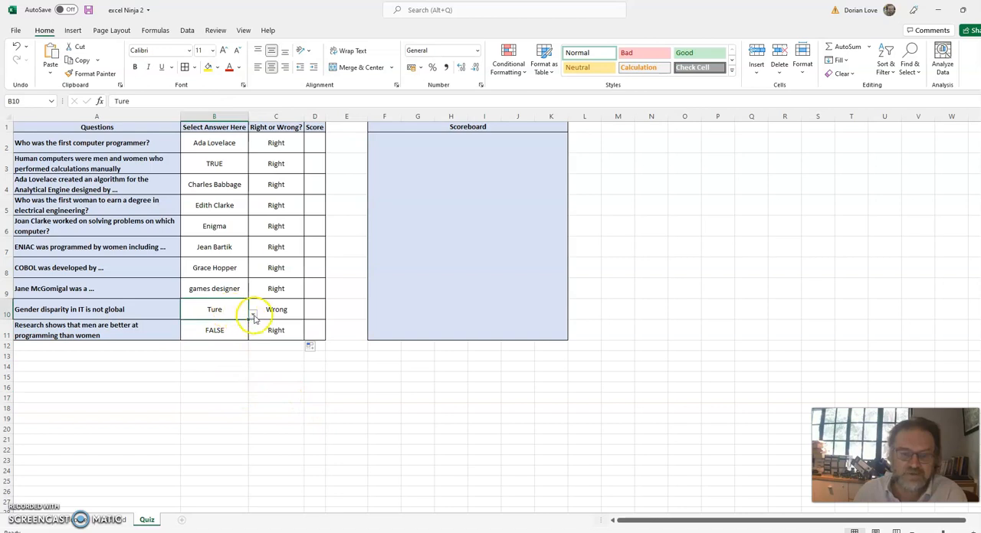
{"action": "left_click", "coordinate": [253, 315]}
{"action": "left_click", "coordinate": [220, 323]}
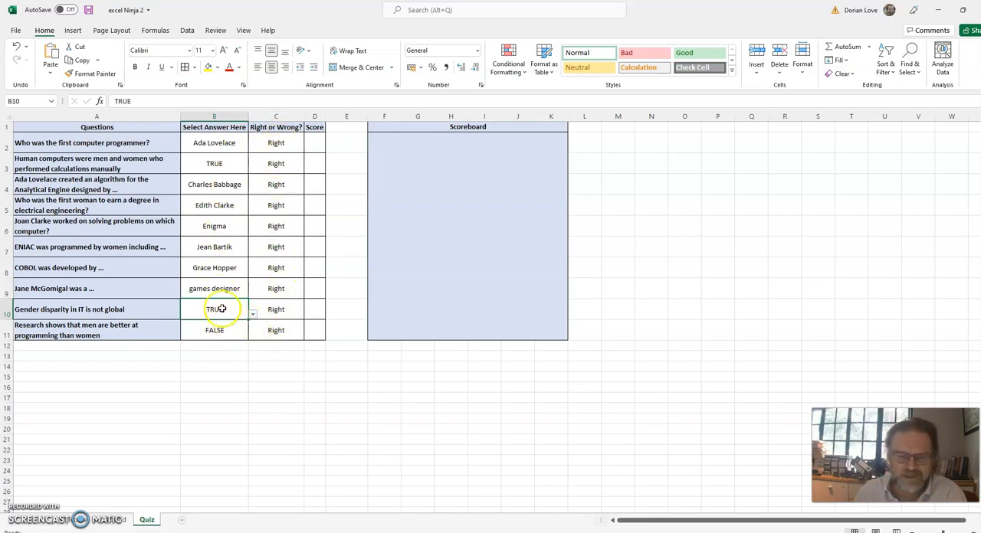
{"action": "left_click", "coordinate": [252, 313]}
{"action": "left_click", "coordinate": [226, 335]}
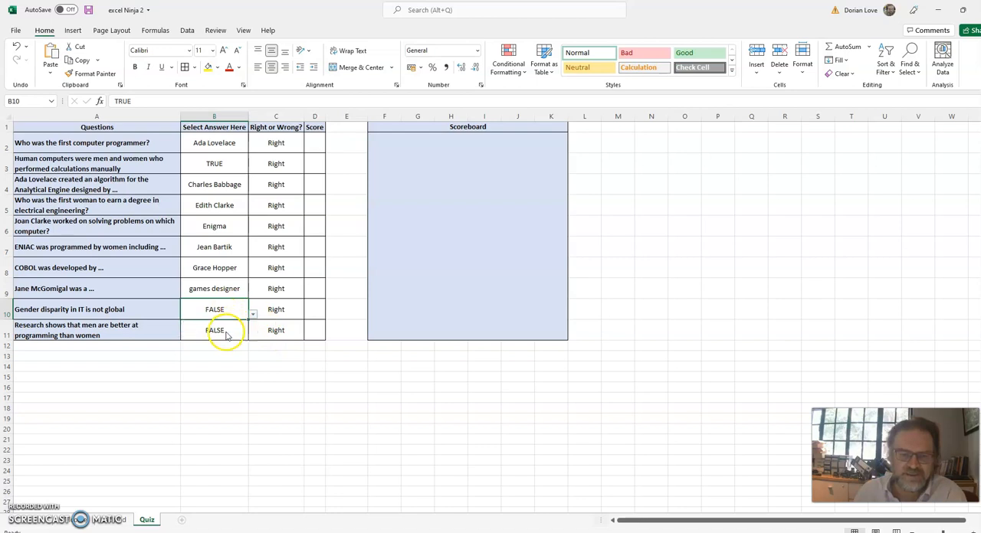
Change the selected answer to the ENIAC question in B7 to Ada Lovelace.
{"action": "left_click", "coordinate": [244, 247]}
{"action": "left_click", "coordinate": [252, 253]}
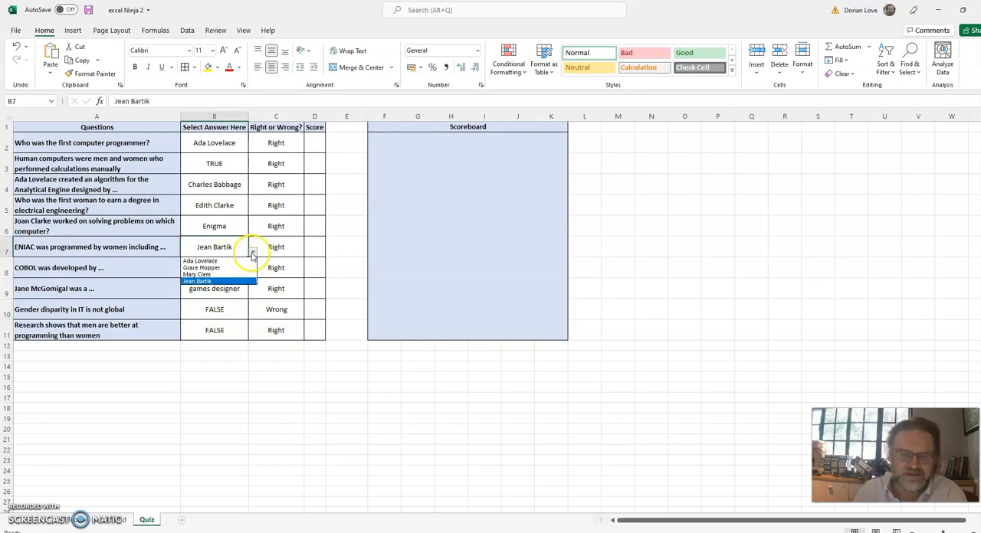
{"action": "left_click", "coordinate": [230, 260]}
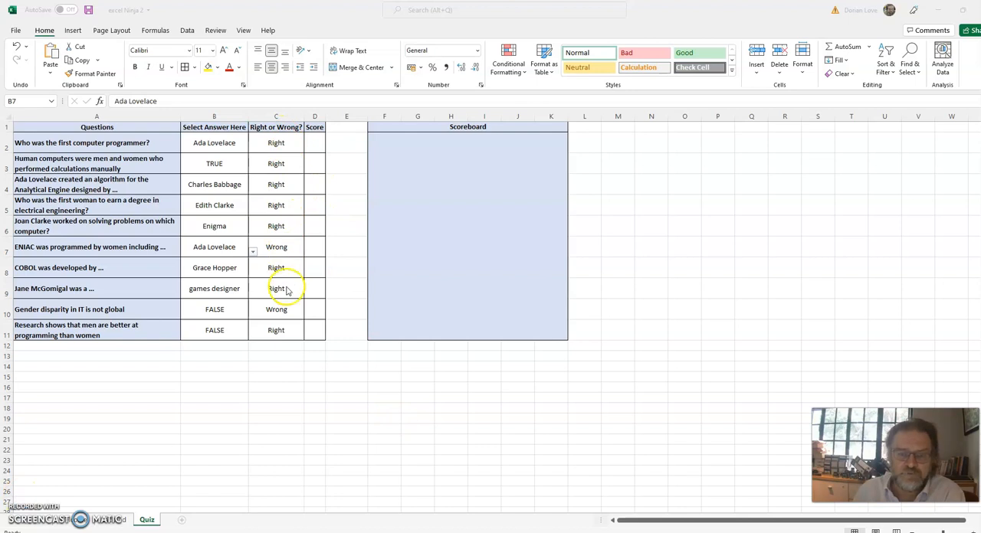
Insert the IF function in cell D2 of the Score column.
{"action": "left_click", "coordinate": [314, 145]}
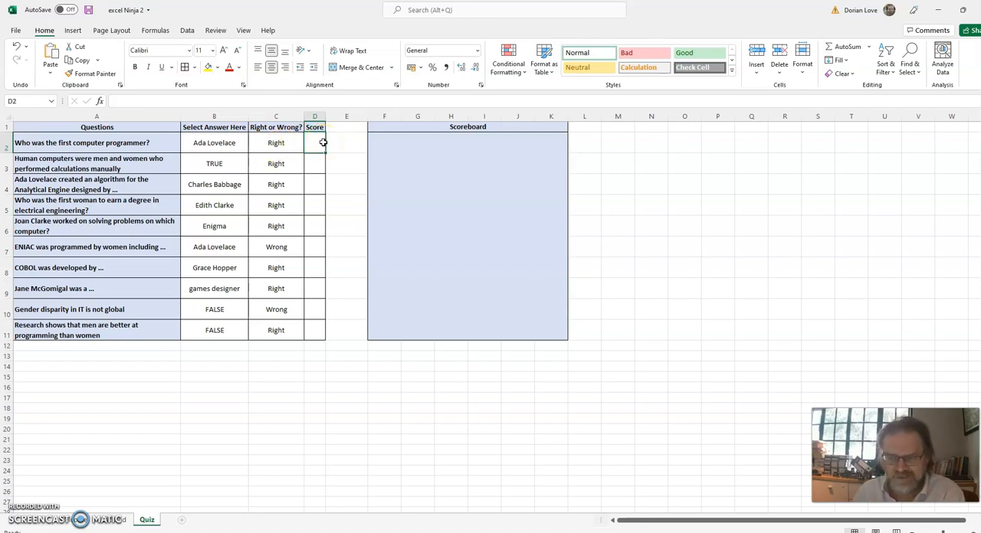
{"action": "left_click", "coordinate": [869, 46]}
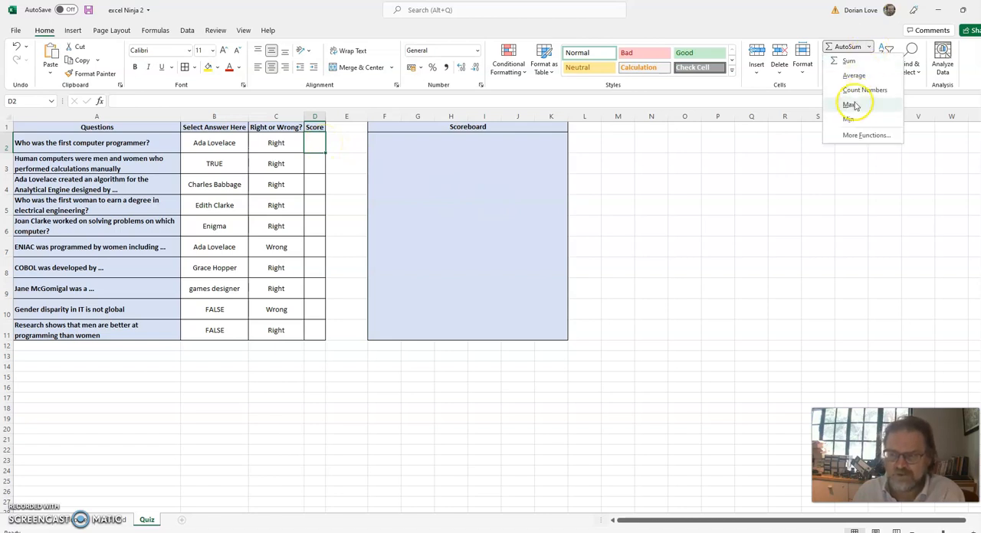
{"action": "left_click", "coordinate": [856, 135]}
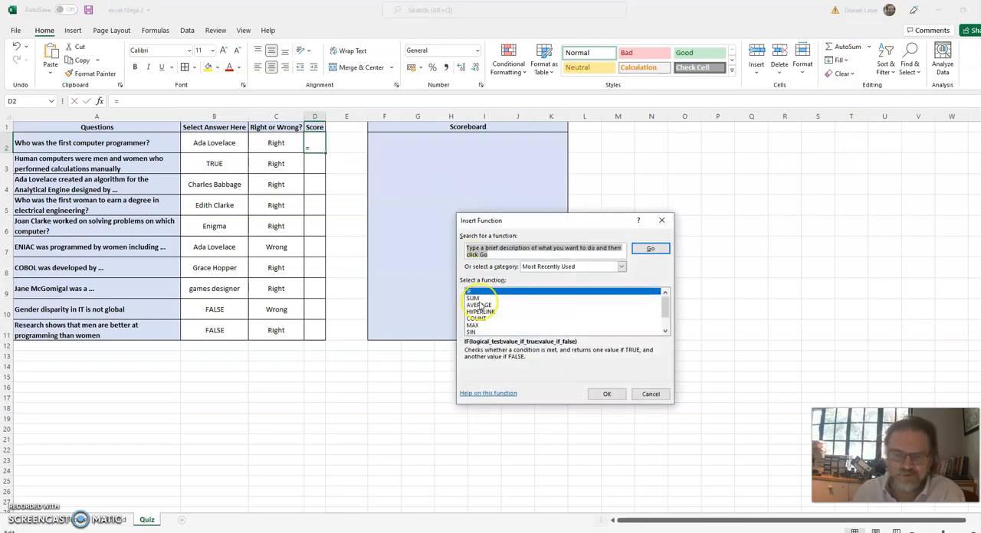
{"action": "left_click", "coordinate": [477, 293]}
{"action": "double_click", "coordinate": [478, 293]}
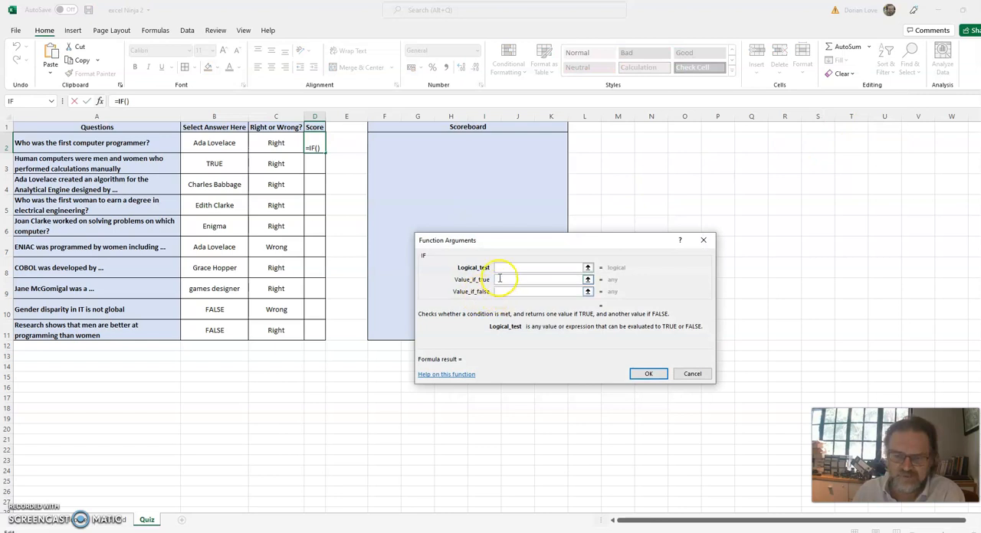
{"action": "left_click_drag", "start_coordinate": [506, 241], "coordinate": [523, 162]}
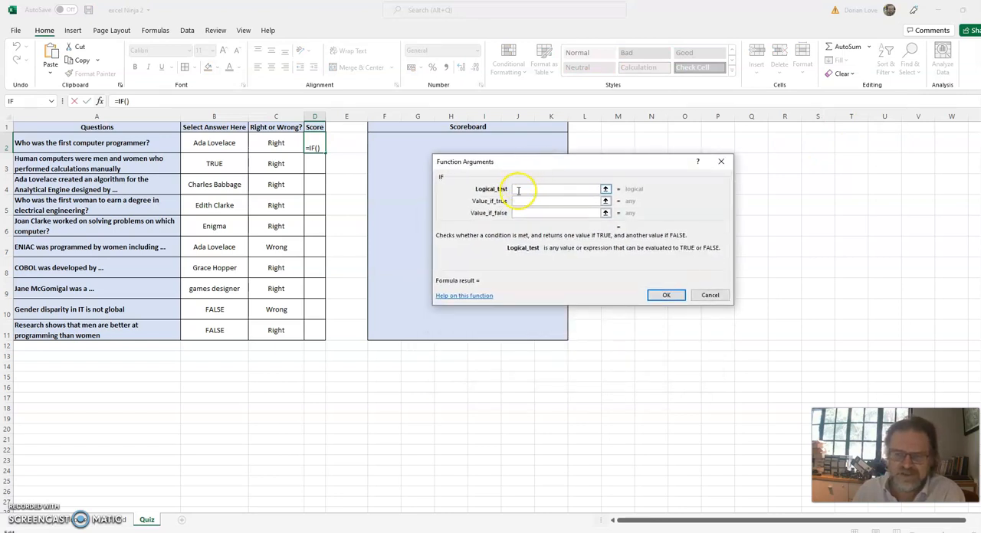
Complete the D2 formula with the logical test C2="Right", value if true 10 and value if false 0.
{"action": "left_click", "coordinate": [278, 145]}
{"action": "type", "text": "=\"Right"}
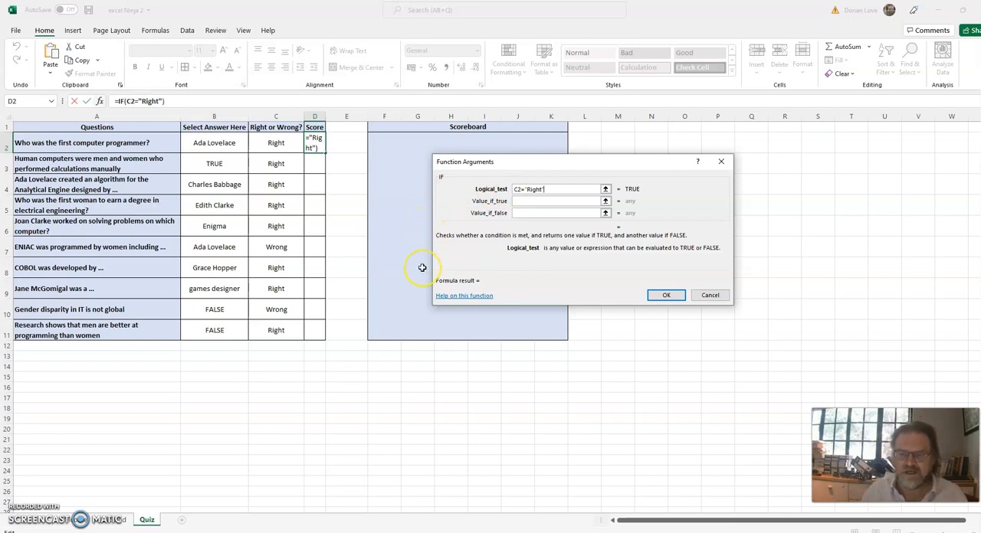
{"action": "left_click", "coordinate": [521, 206]}
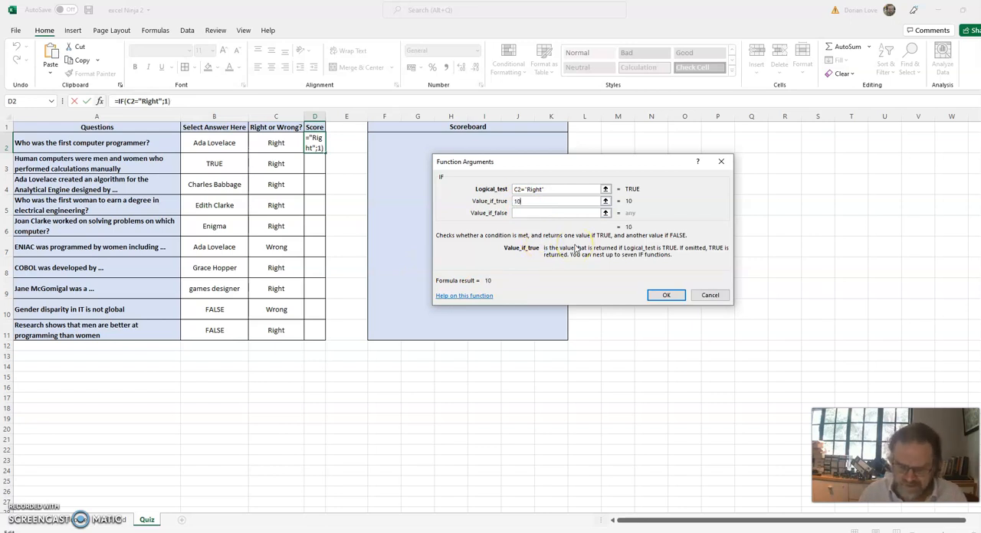
{"action": "left_click", "coordinate": [552, 214]}
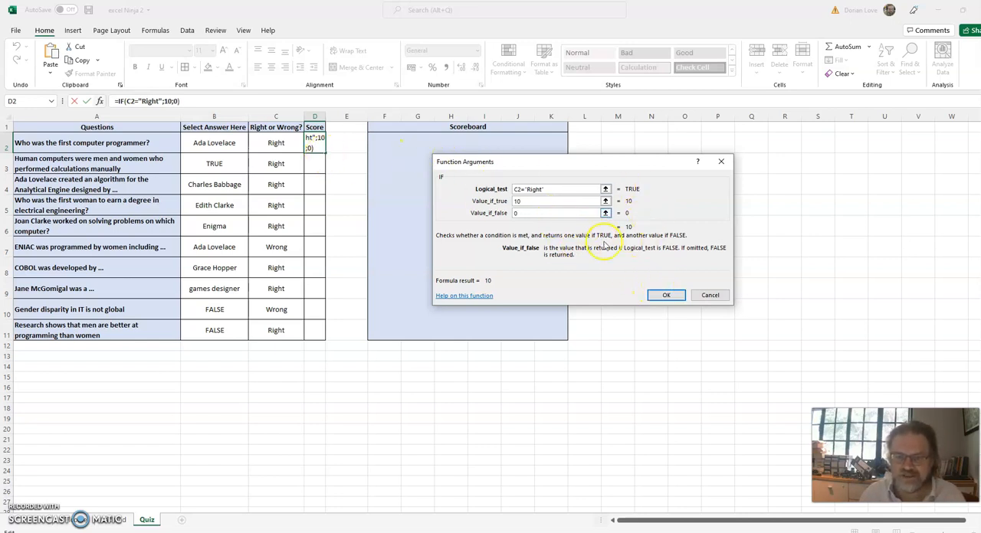
{"action": "left_click", "coordinate": [668, 295]}
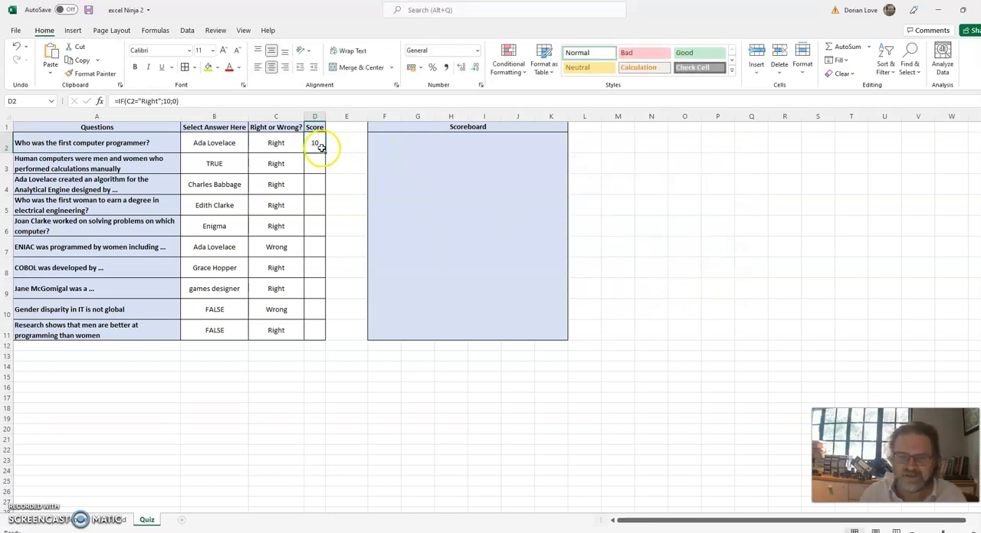
Fill the score formula from D2 down through D11 and check the copied formula in D3.
{"action": "left_click_drag", "start_coordinate": [325, 154], "coordinate": [334, 344]}
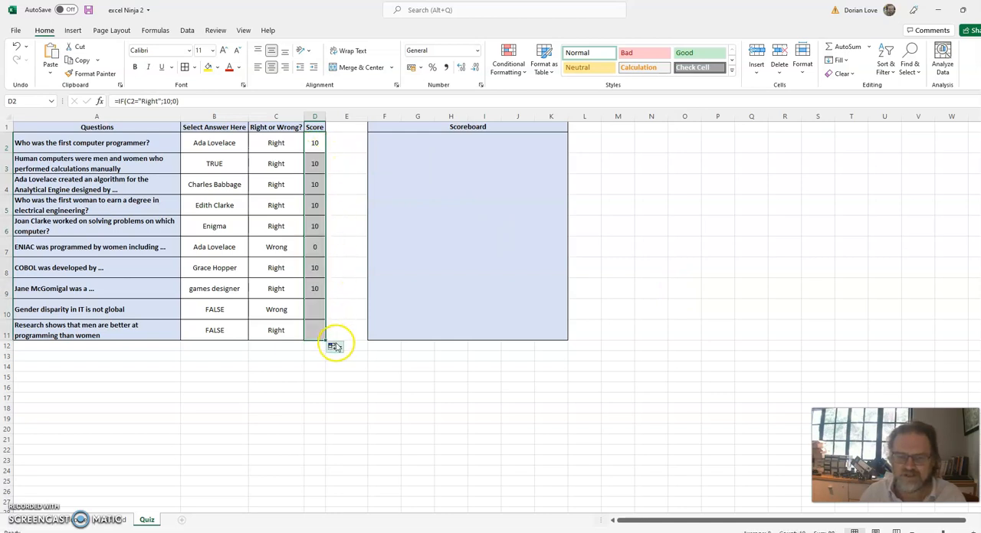
{"action": "left_click", "coordinate": [312, 157]}
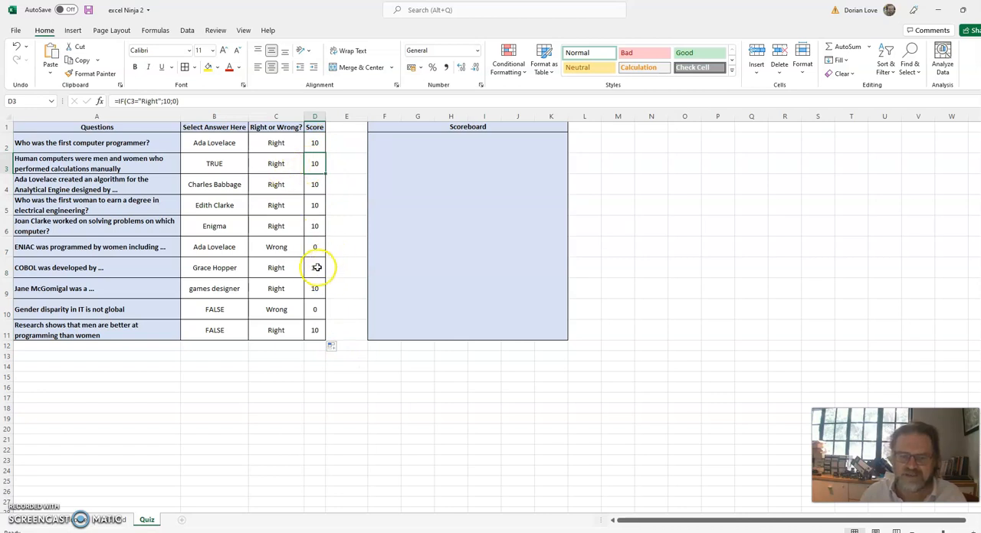
Change the selected answer to the ENIAC question in B7 to Jean Bartik and check its score in D7.
{"action": "left_click", "coordinate": [235, 242]}
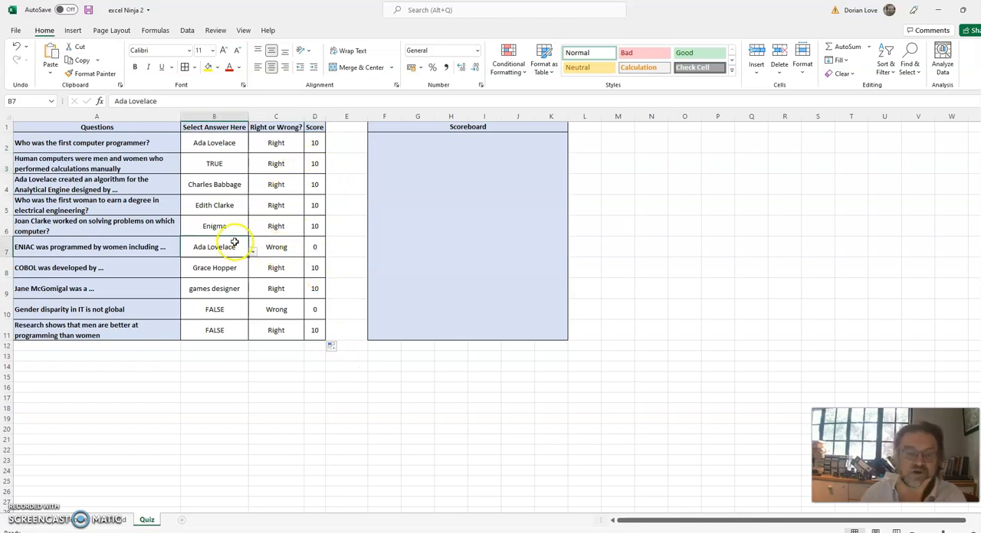
{"action": "left_click", "coordinate": [252, 252]}
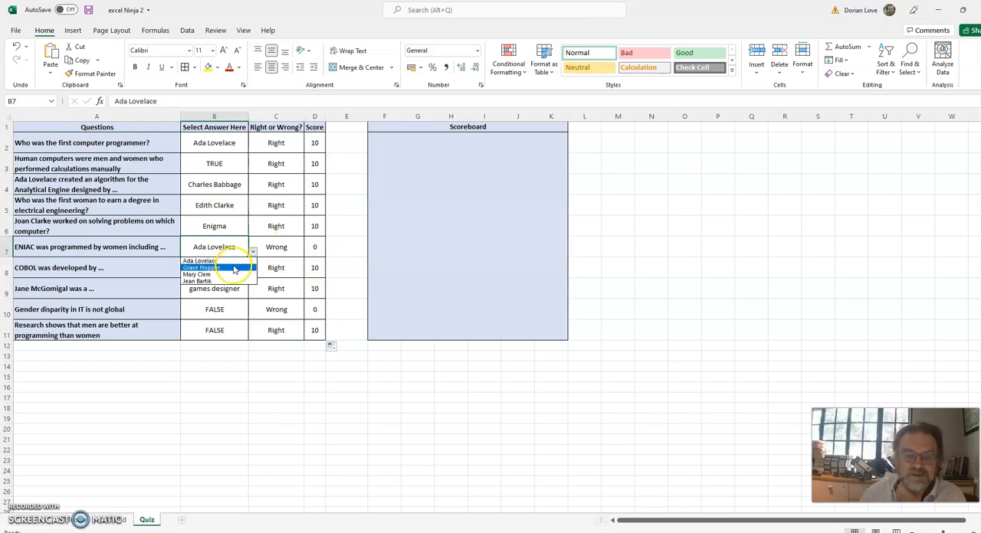
{"action": "left_click", "coordinate": [201, 281]}
{"action": "left_click", "coordinate": [313, 250]}
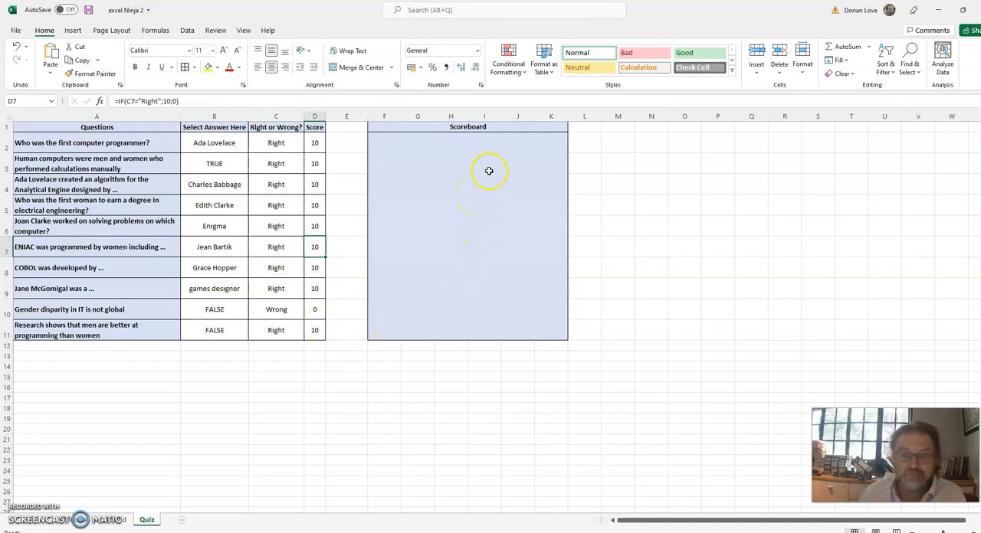
Format the merged Scoreboard cell F2 with a red fill and bold white text.
{"action": "left_click", "coordinate": [459, 207]}
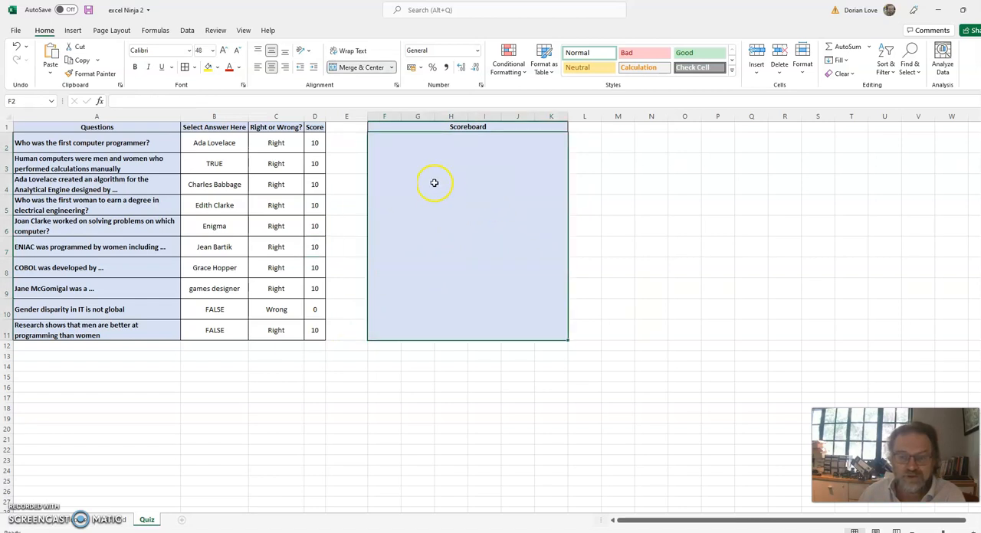
{"action": "left_click", "coordinate": [218, 67]}
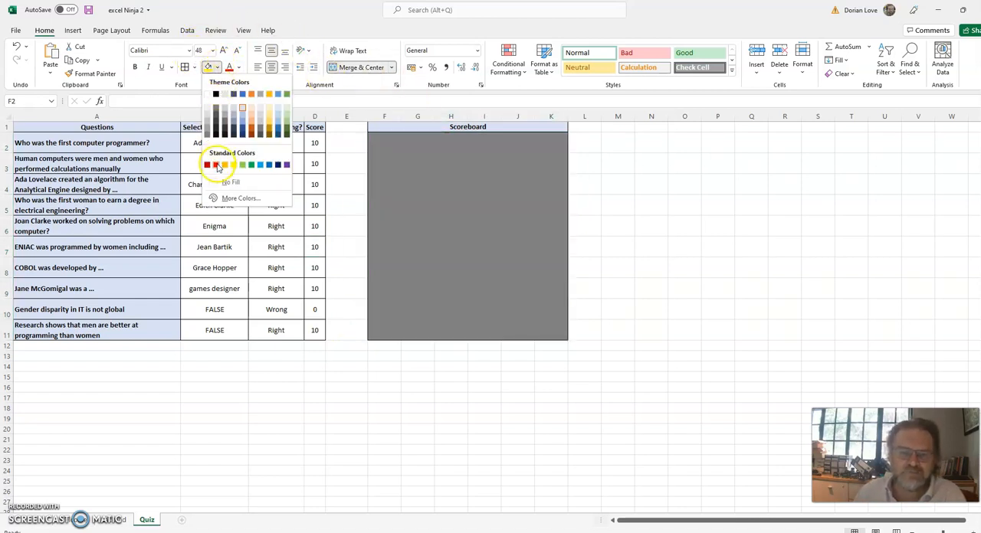
{"action": "left_click", "coordinate": [215, 165]}
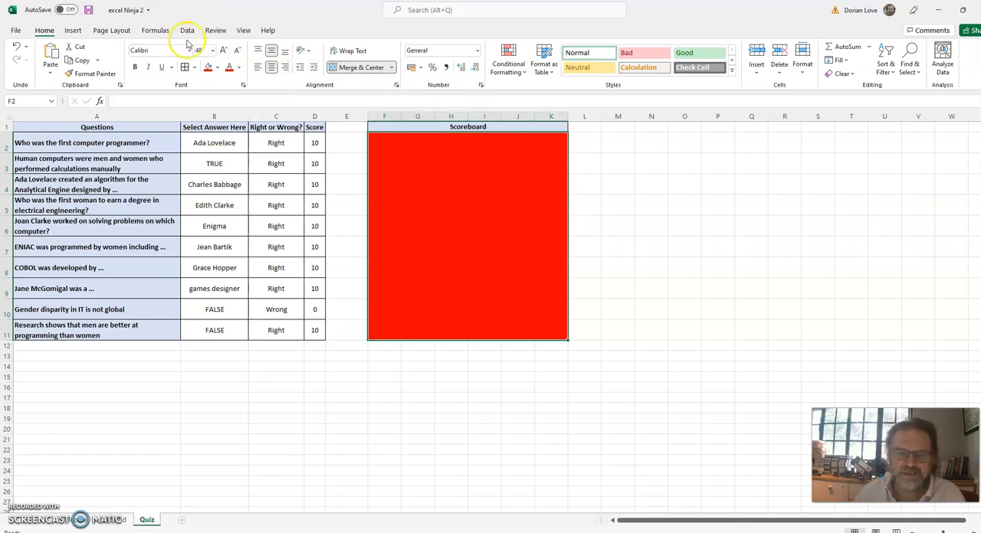
{"action": "left_click", "coordinate": [241, 70]}
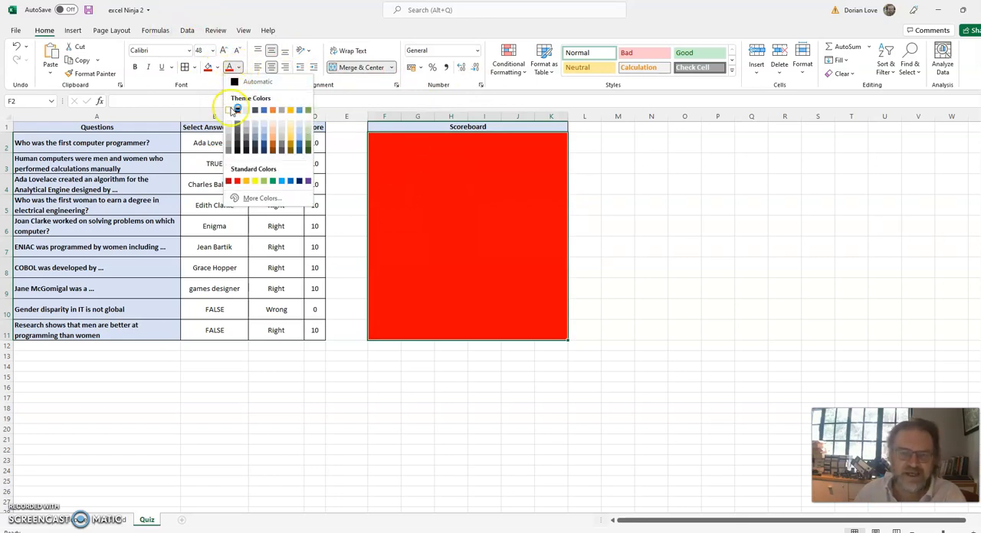
{"action": "left_click", "coordinate": [231, 106]}
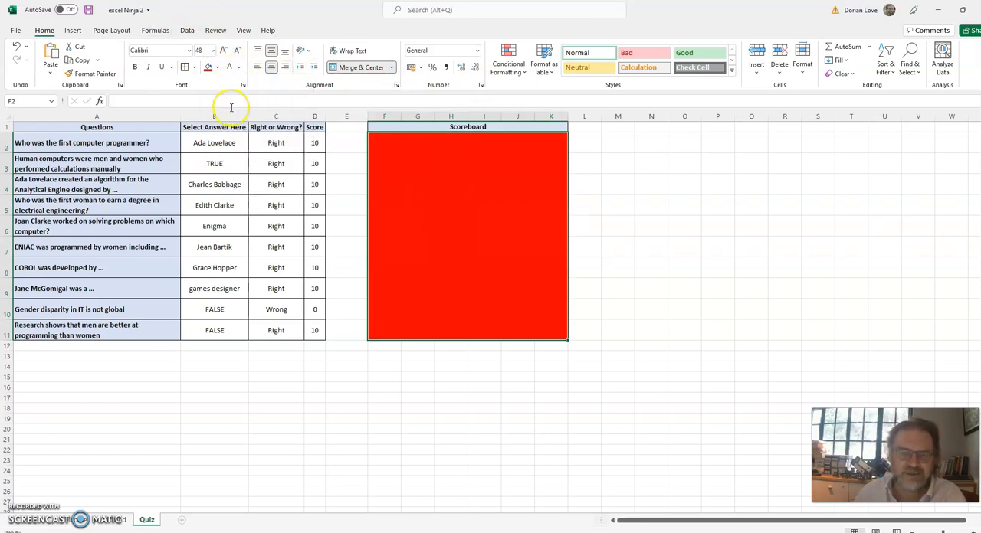
{"action": "left_click", "coordinate": [136, 69]}
{"action": "left_click", "coordinate": [479, 201]}
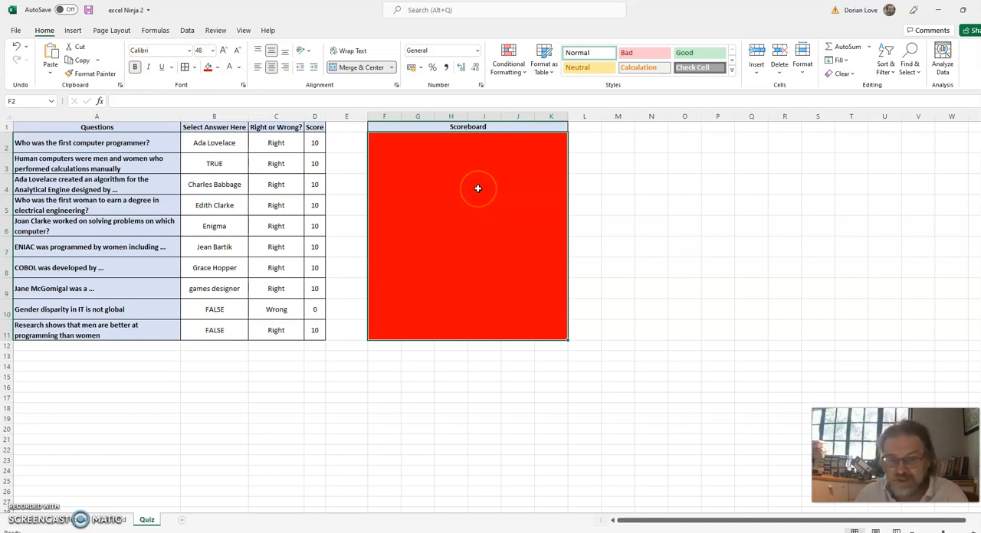
Total the question scores in the Scoreboard cell F2 with the formula =SUM(D2:D11).
{"action": "left_click", "coordinate": [314, 164]}
{"action": "left_click", "coordinate": [463, 203]}
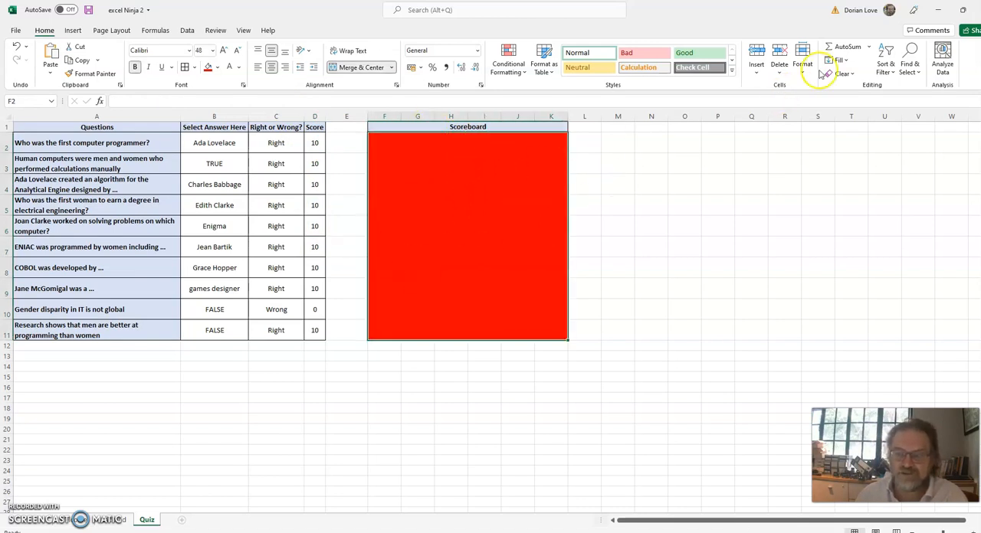
{"action": "left_click", "coordinate": [853, 50]}
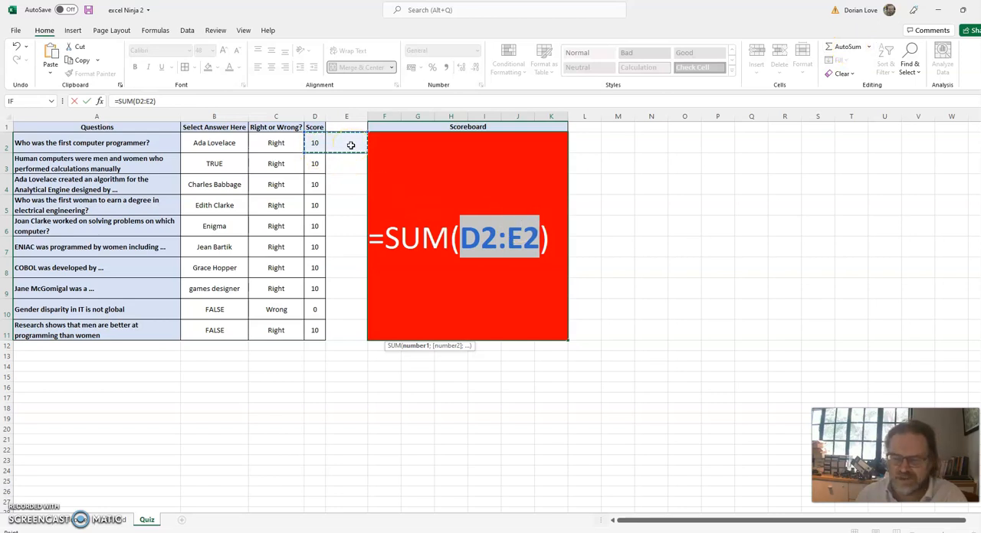
{"action": "left_click_drag", "start_coordinate": [315, 143], "coordinate": [323, 329]}
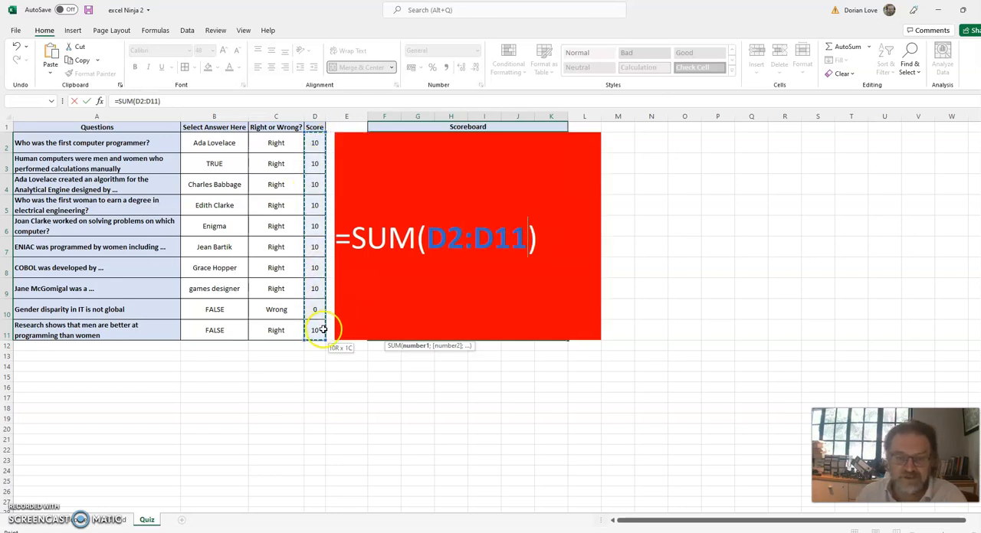
{"action": "key", "text": "Return"}
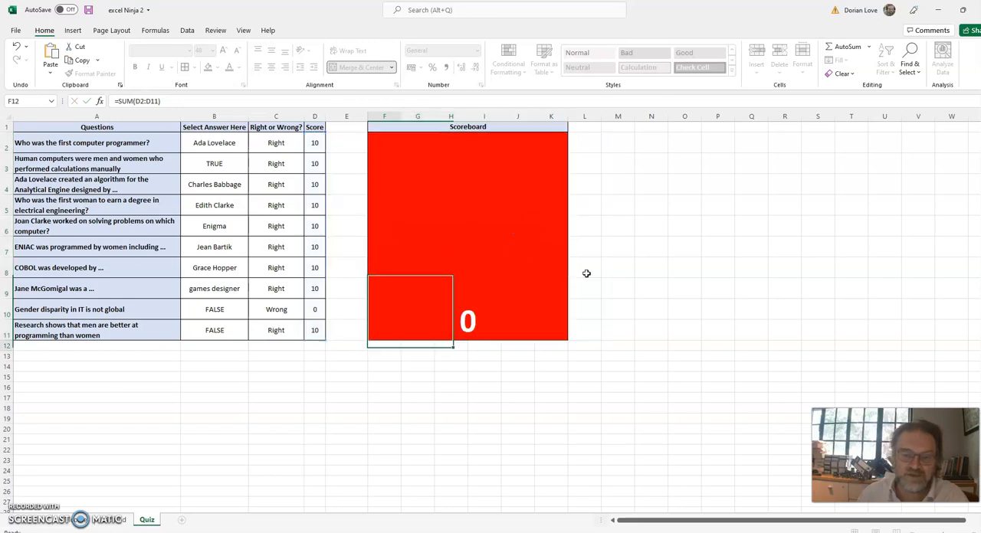
{"action": "key", "text": "Up"}
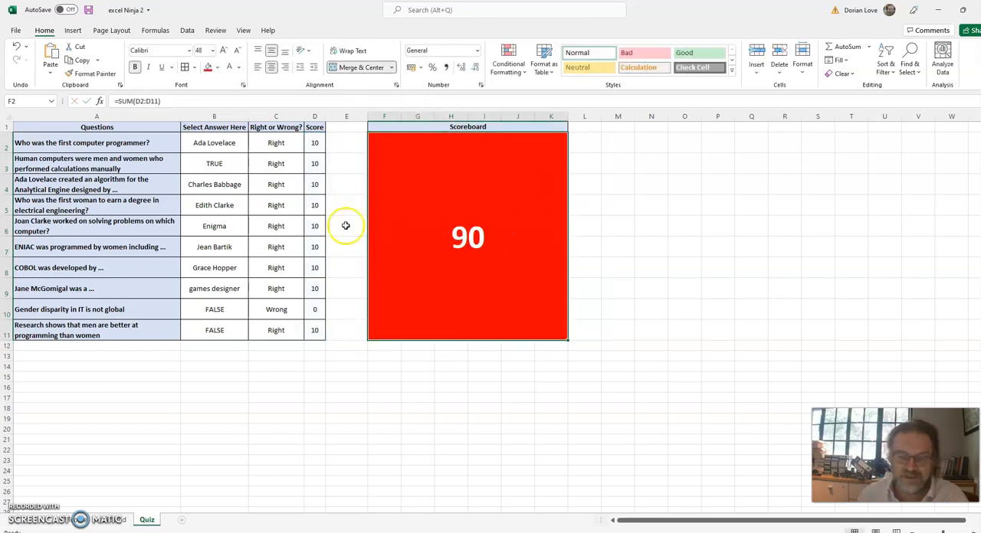
Change the selected answer to the gender disparity question in B10 to TRUE.
{"action": "left_click", "coordinate": [226, 310]}
{"action": "left_click", "coordinate": [252, 314]}
{"action": "left_click", "coordinate": [213, 328]}
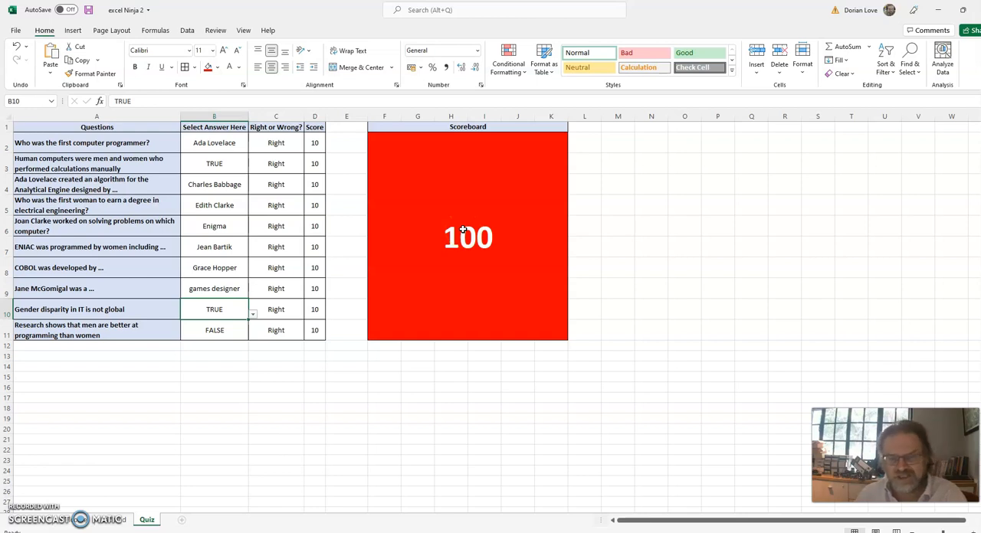
Hide the Score column D on the Quiz sheet.
{"action": "left_click", "coordinate": [315, 116]}
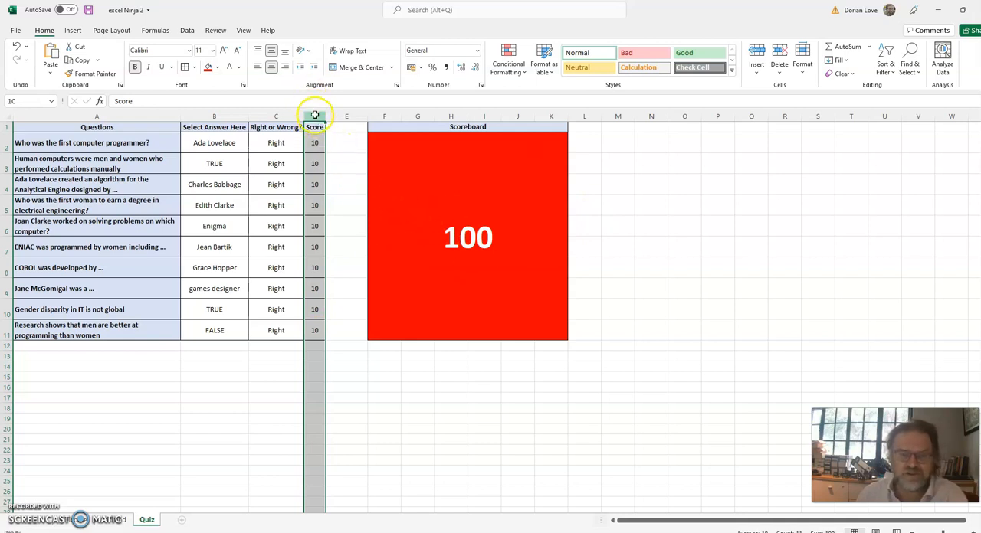
{"action": "right_click", "coordinate": [317, 116]}
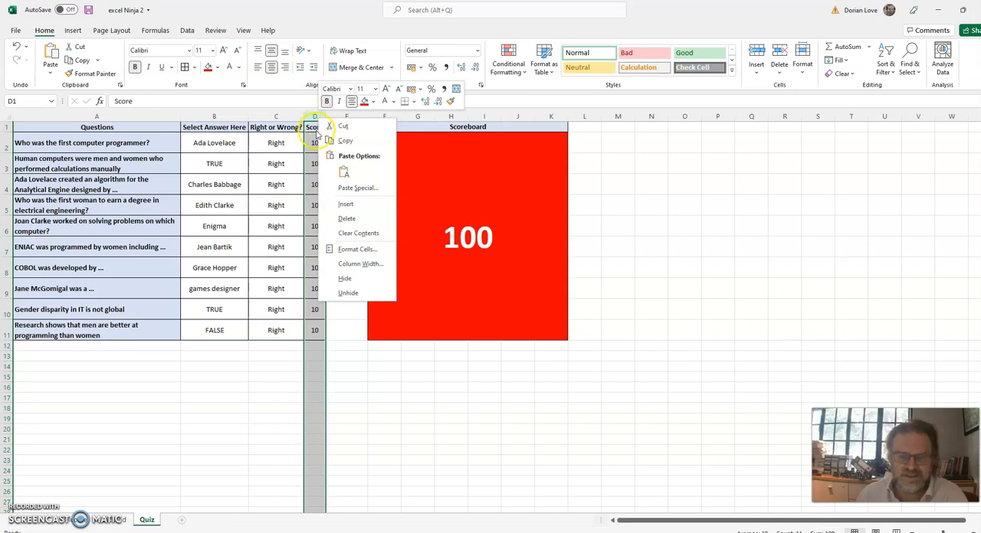
{"action": "left_click", "coordinate": [345, 279]}
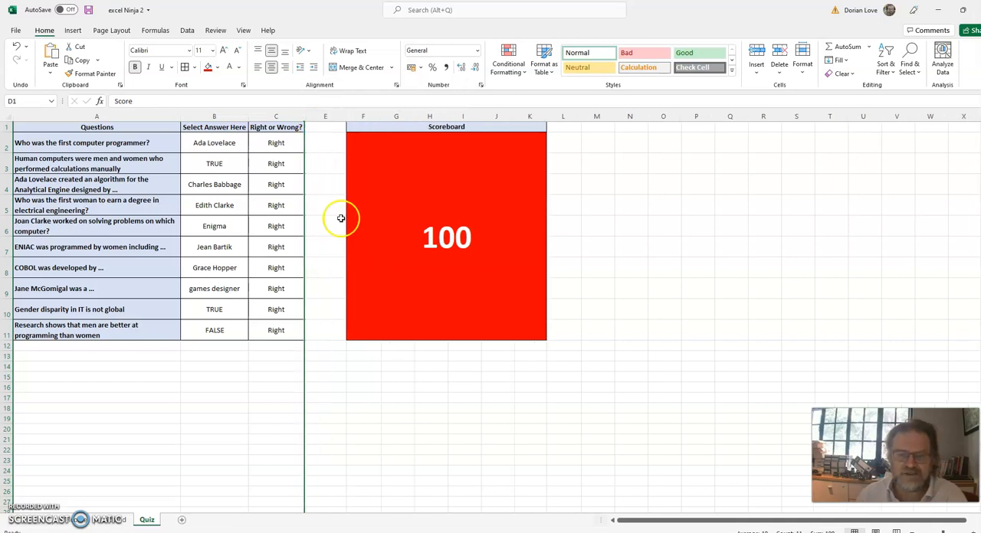
{"action": "left_click", "coordinate": [325, 186]}
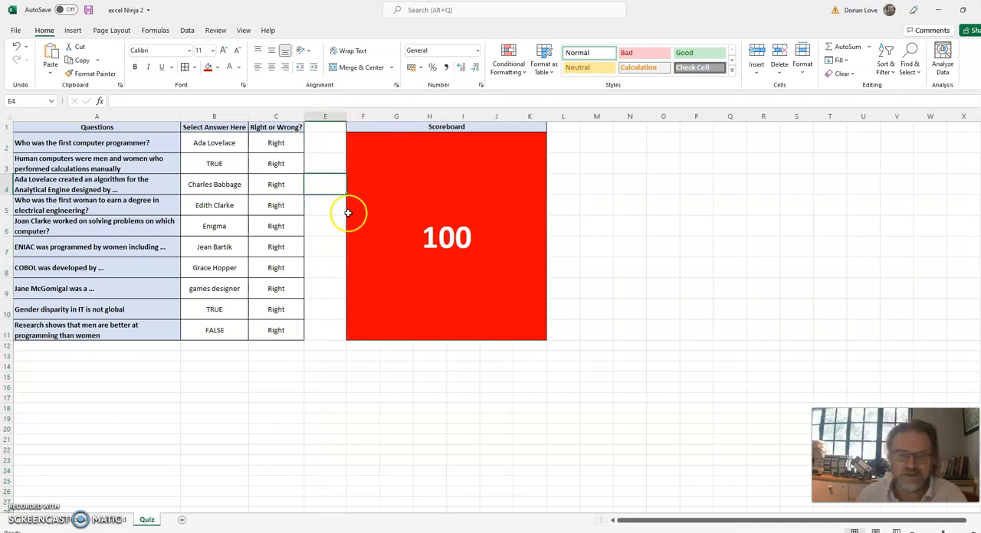
Test the scoreboard by changing the first computer programmer answer in B2 to Steve Jobs.
{"action": "left_click", "coordinate": [84, 144]}
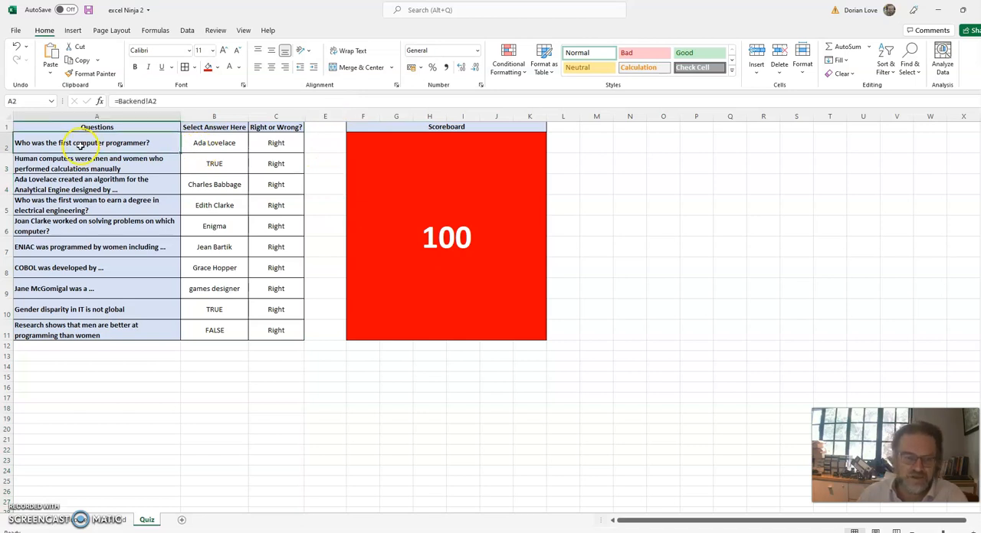
{"action": "left_click", "coordinate": [213, 141]}
{"action": "left_click", "coordinate": [252, 147]}
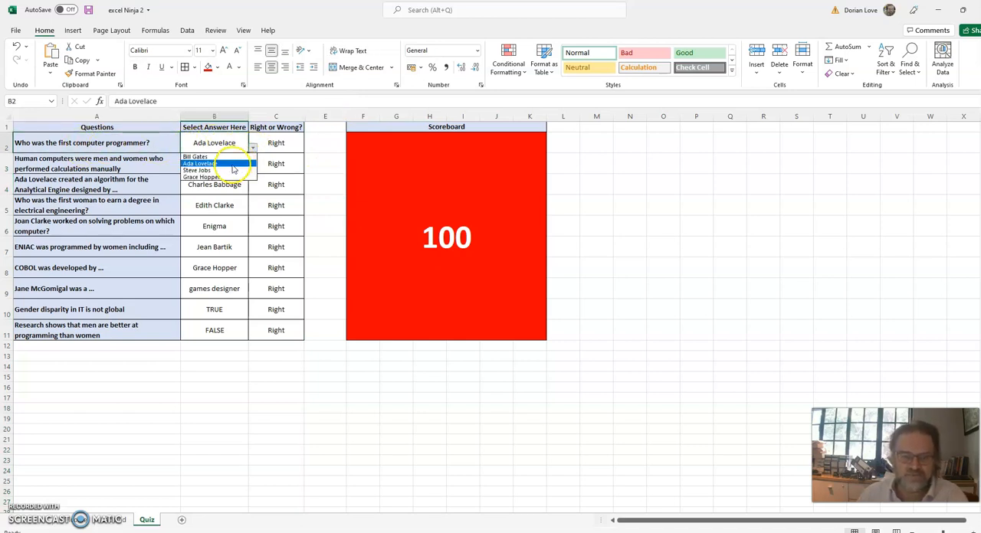
{"action": "left_click", "coordinate": [215, 164]}
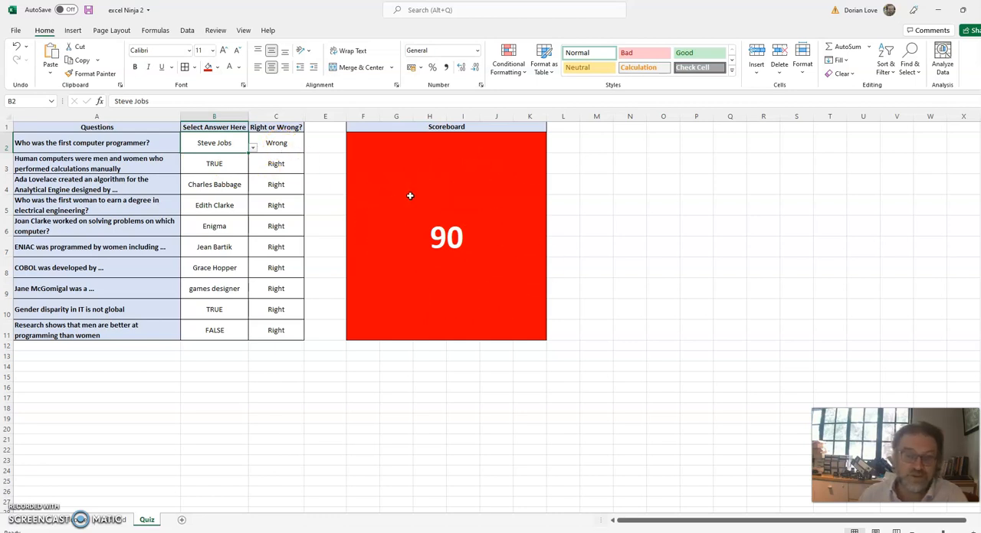
Hide the Backend sheet and check the remaining welcome and Quiz sheets.
{"action": "left_click", "coordinate": [114, 520]}
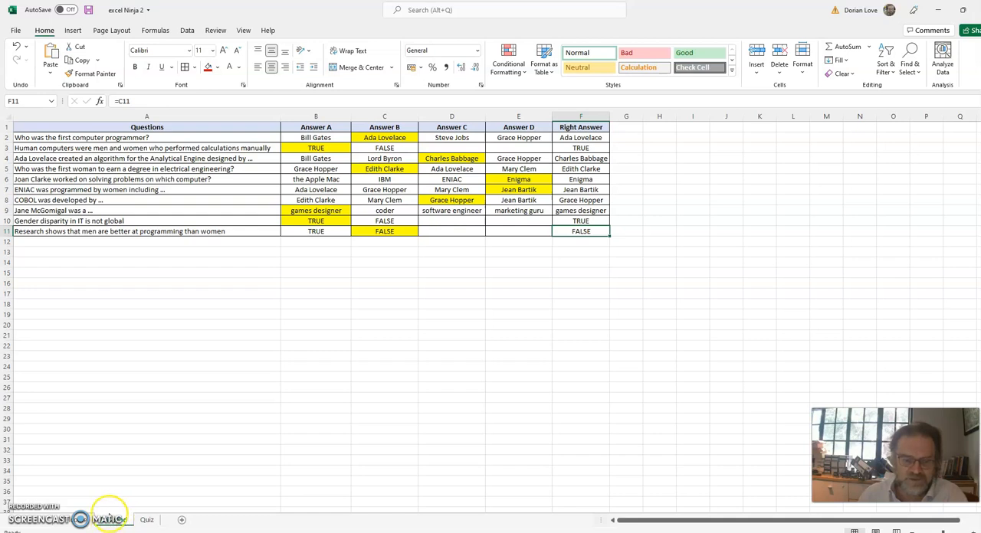
{"action": "right_click", "coordinate": [114, 523]}
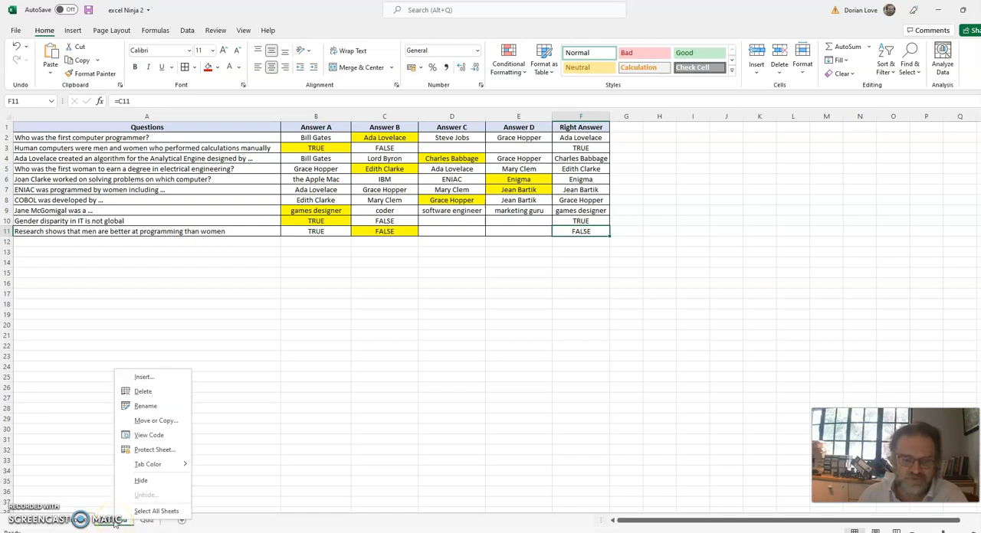
{"action": "left_click", "coordinate": [142, 481]}
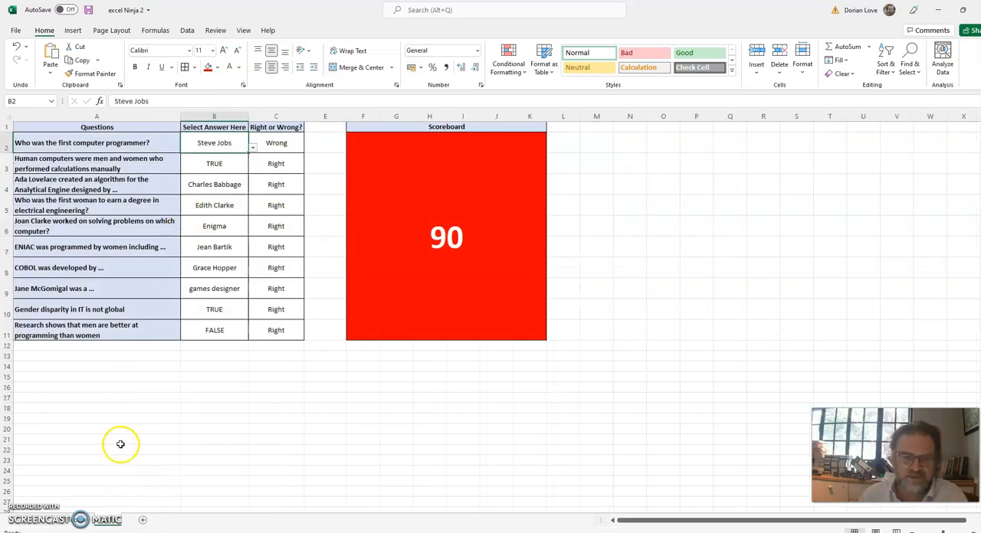
{"action": "left_click", "coordinate": [74, 521]}
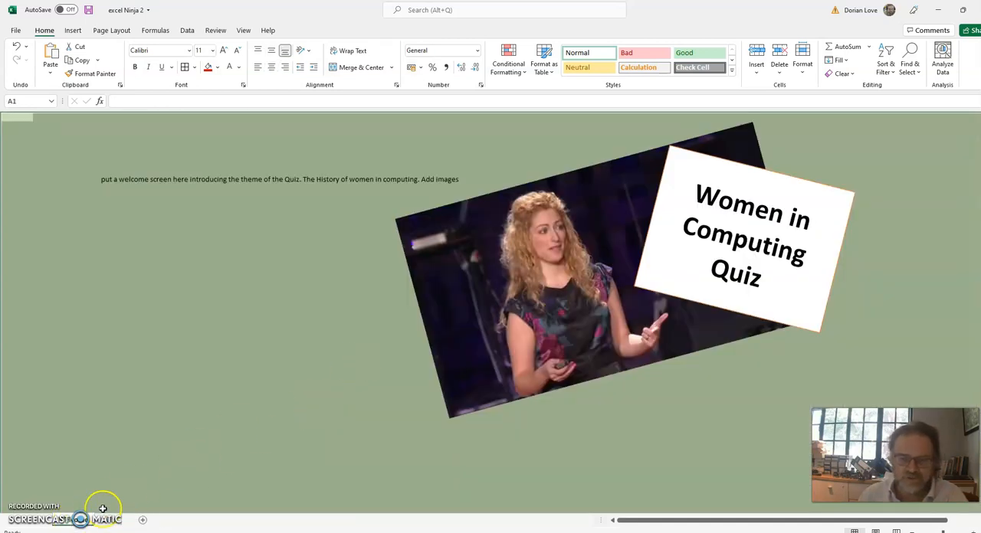
{"action": "left_click", "coordinate": [109, 520]}
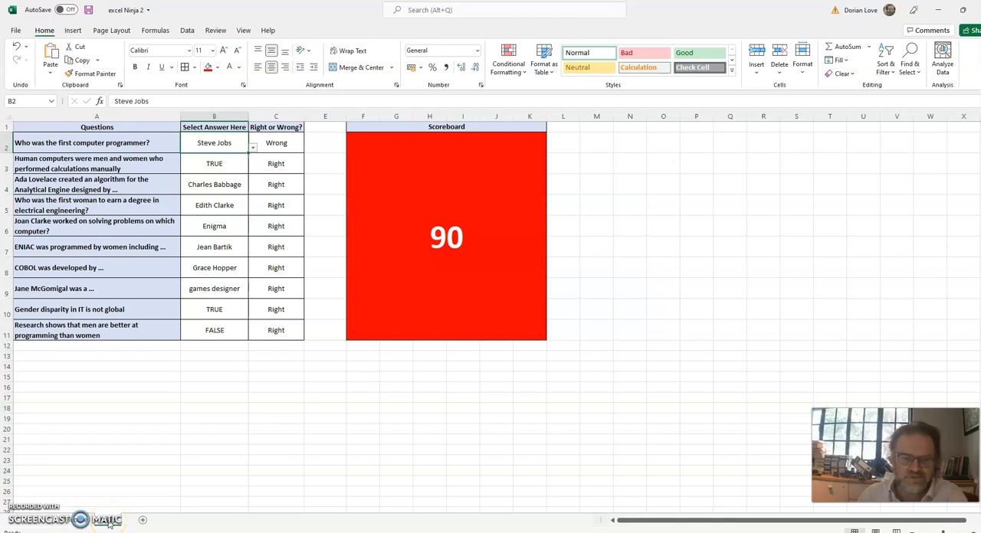
{"action": "left_click", "coordinate": [77, 521]}
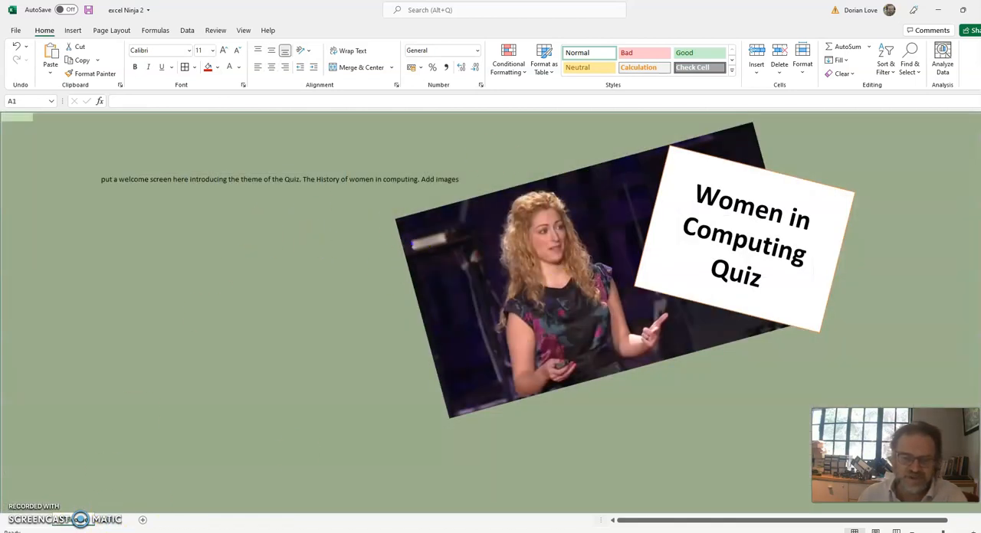
{"action": "left_click", "coordinate": [108, 522]}
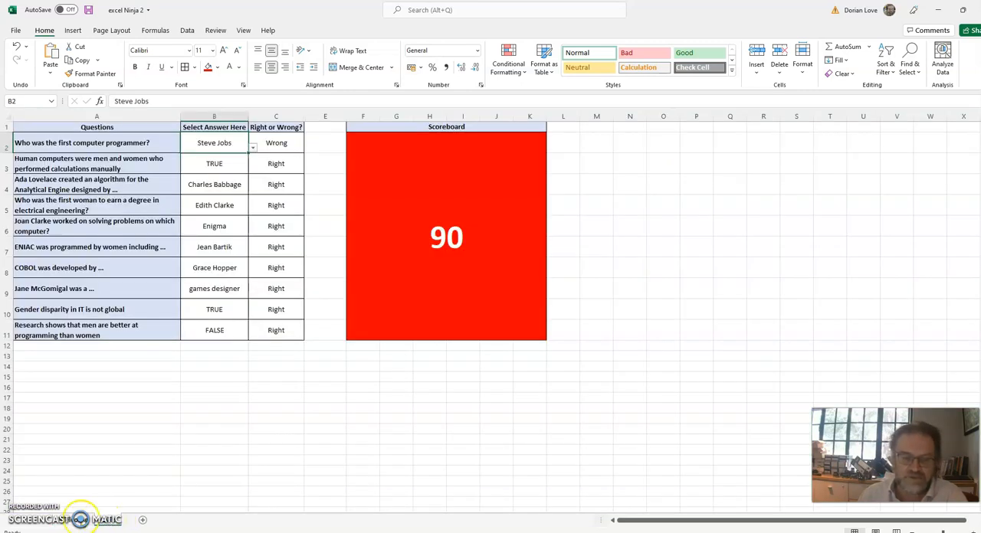
Start inserting a text box on the welcome sheet.
{"action": "left_click", "coordinate": [69, 521]}
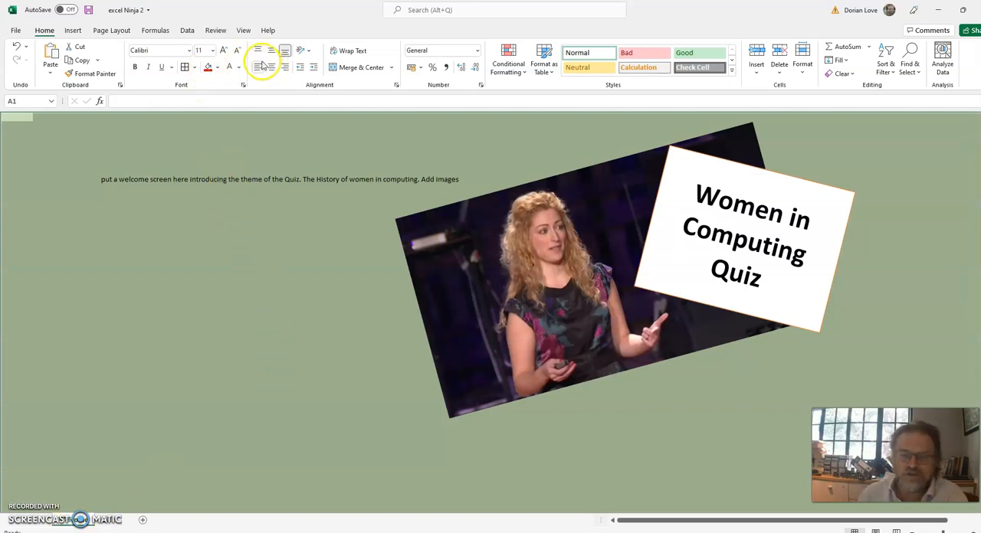
{"action": "left_click", "coordinate": [72, 30]}
{"action": "left_click", "coordinate": [768, 68]}
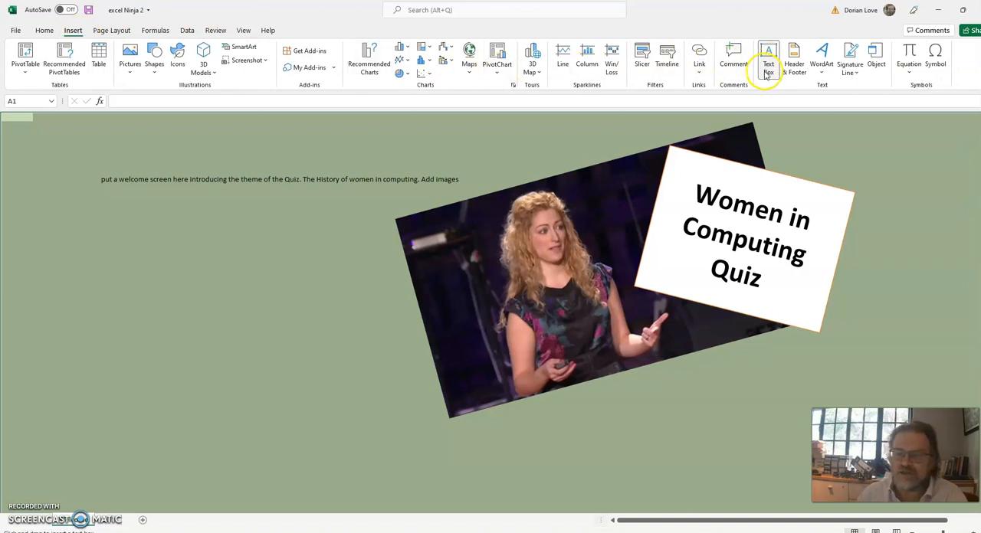